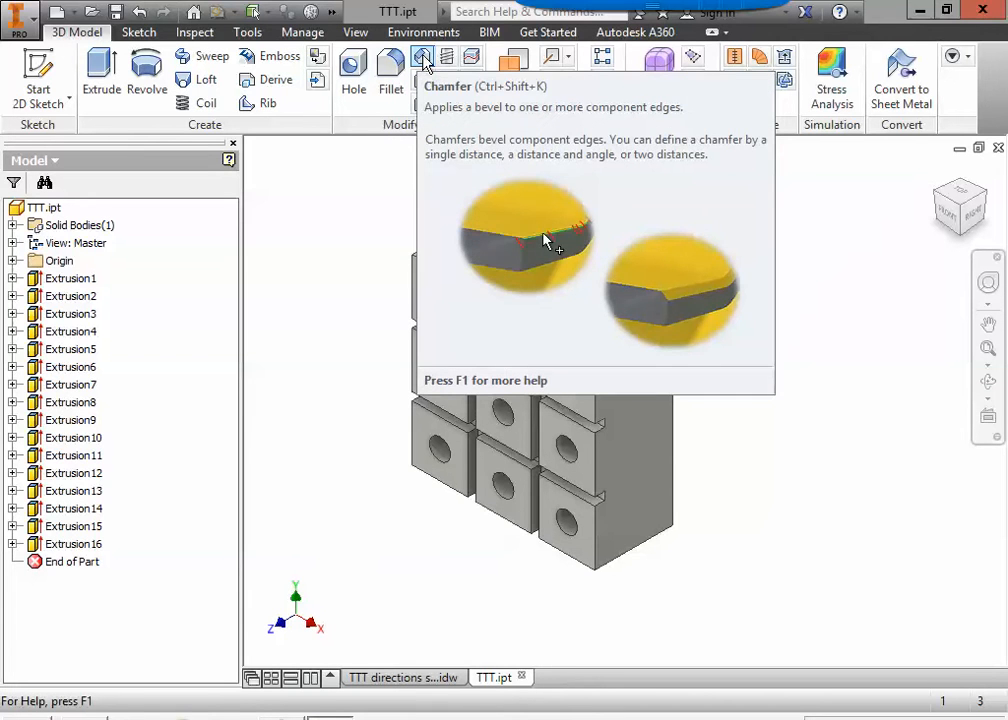
Start a chamfer and expand its dialog to show all the settings
click(423, 58)
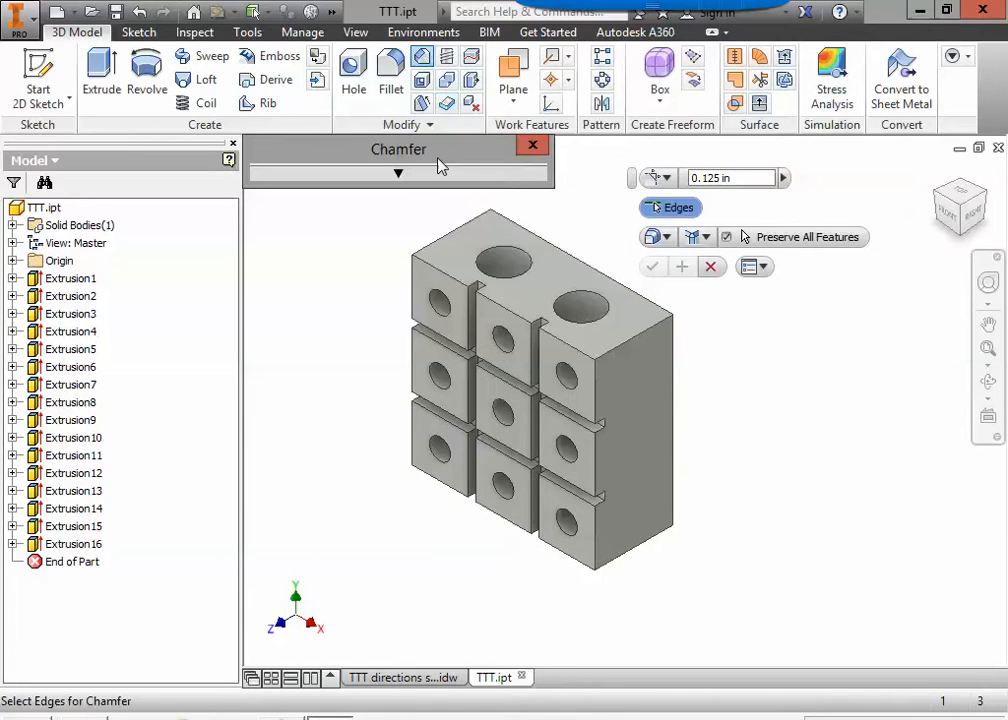
drag(344, 144, 216, 128)
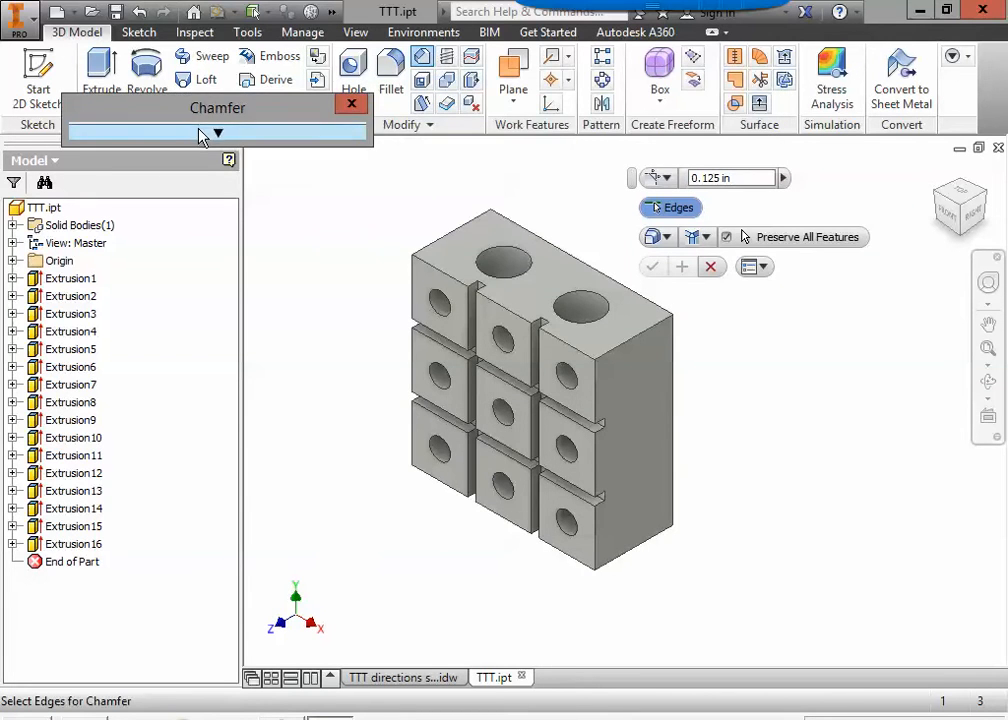
click(205, 134)
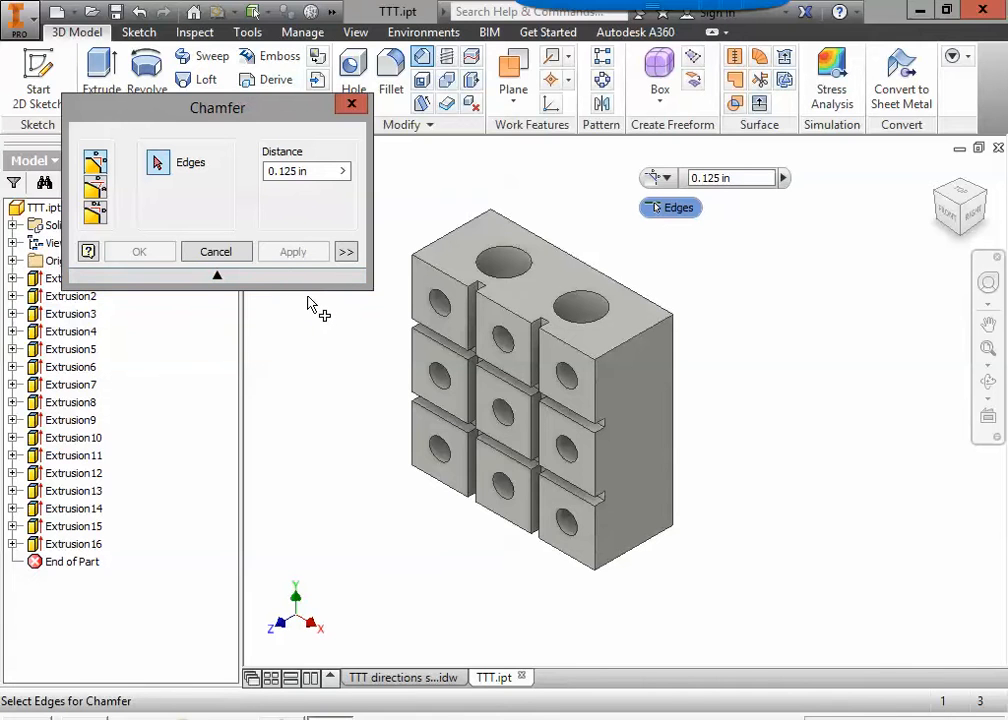
middle_drag(472, 396, 558, 427)
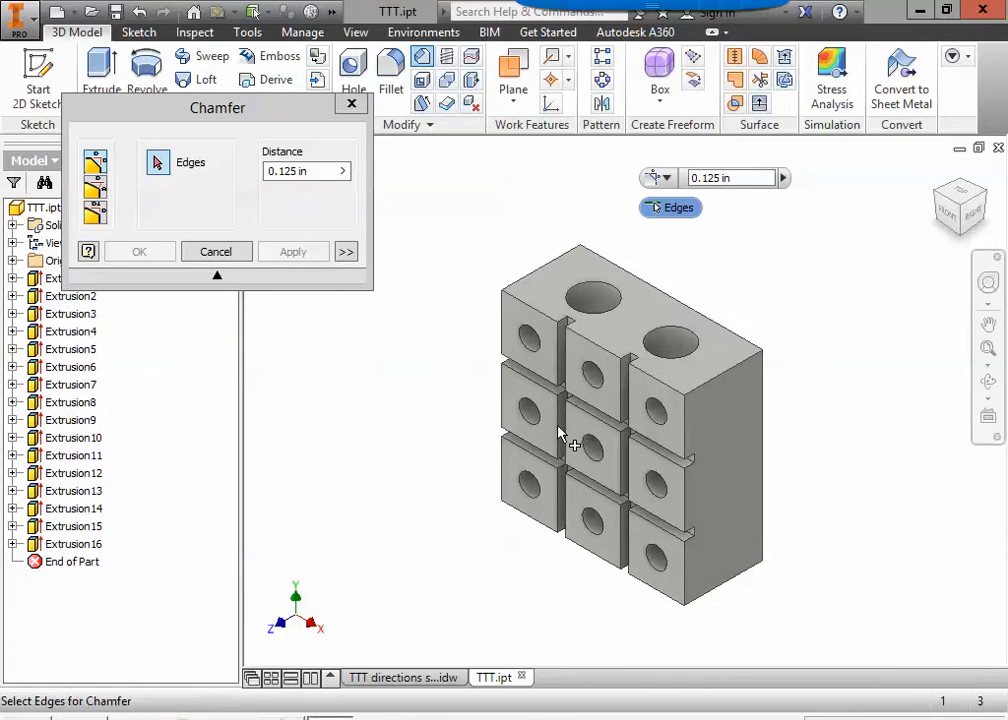
scroll(556, 332, down, 5)
scroll(550, 362, up, 3)
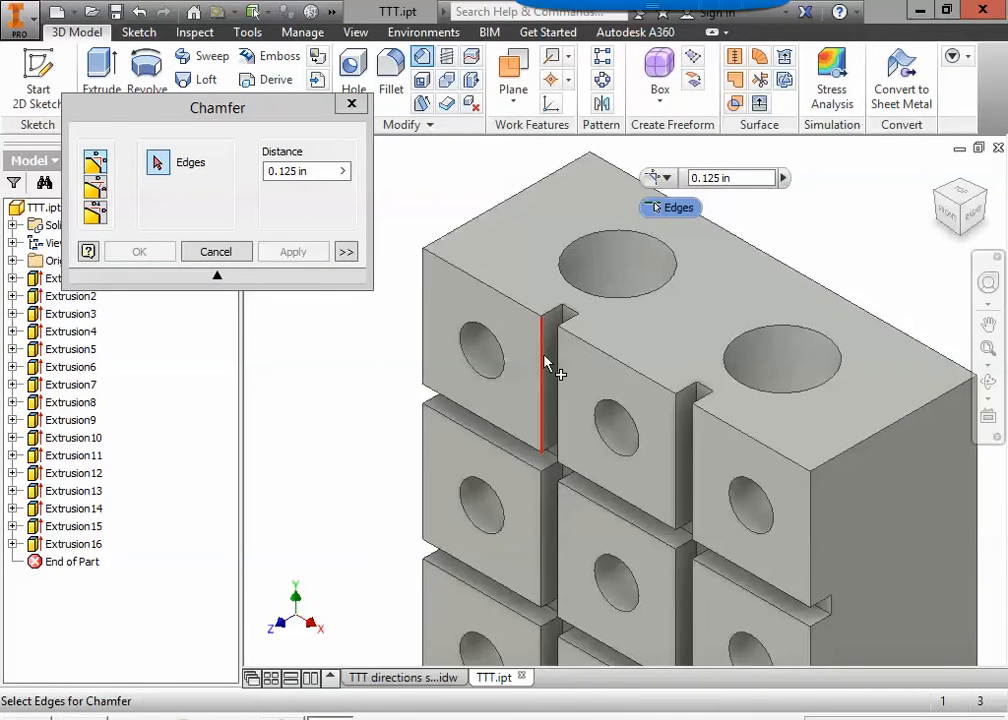
scroll(553, 387, down, 3)
middle_drag(548, 418, 518, 305)
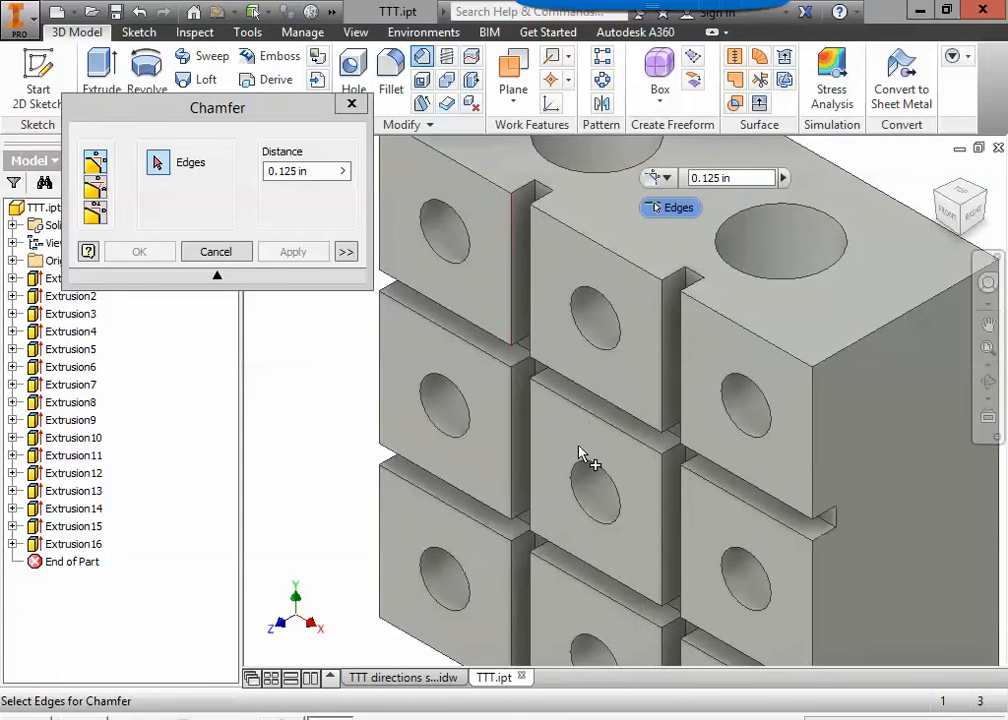
scroll(556, 410, up, 3)
scroll(686, 474, down, 3)
scroll(636, 474, up, 4)
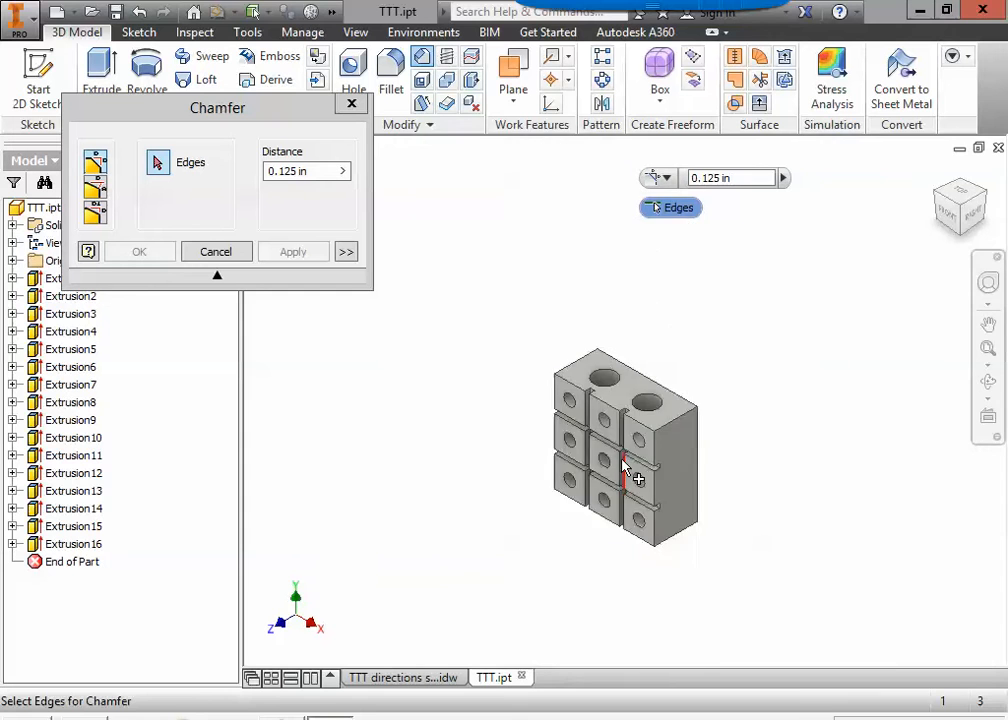
scroll(622, 465, down, 5)
scroll(600, 465, up, 3)
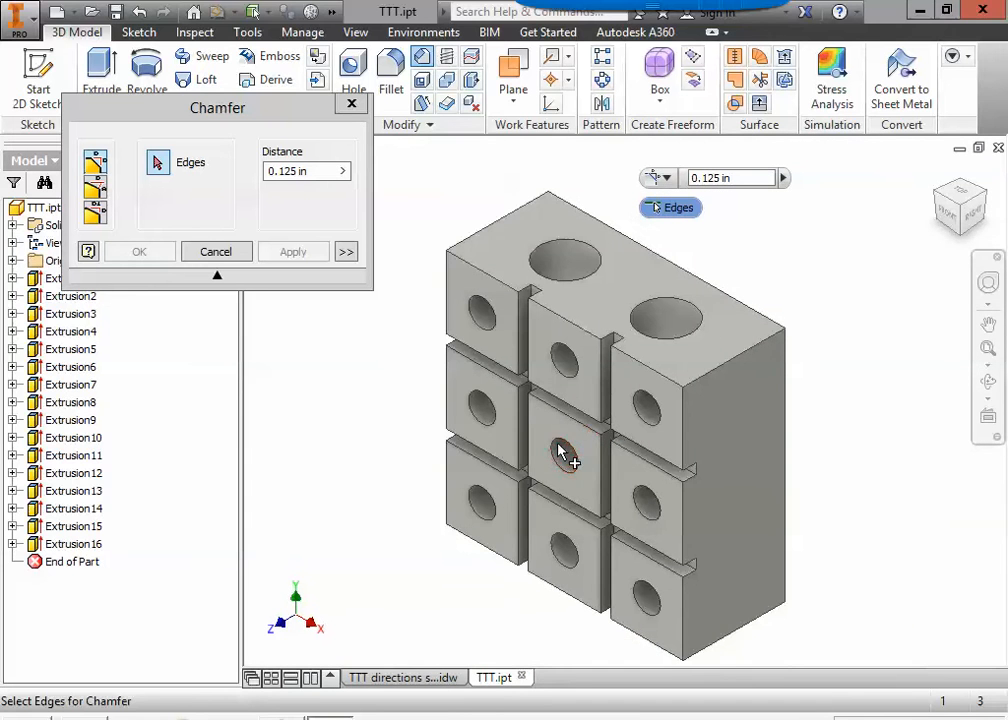
Chamfer the right-hand vertical front edges of the three left-column blocks with a 0.125 in distance
mouse_move(548, 430)
middle_down()
mouse_move(628, 430)
mouse_move(522, 437)
mouse_move(628, 434)
mouse_move(545, 418)
mouse_move(537, 428)
mouse_move(548, 452)
middle_up()
scroll(533, 365, up, 3)
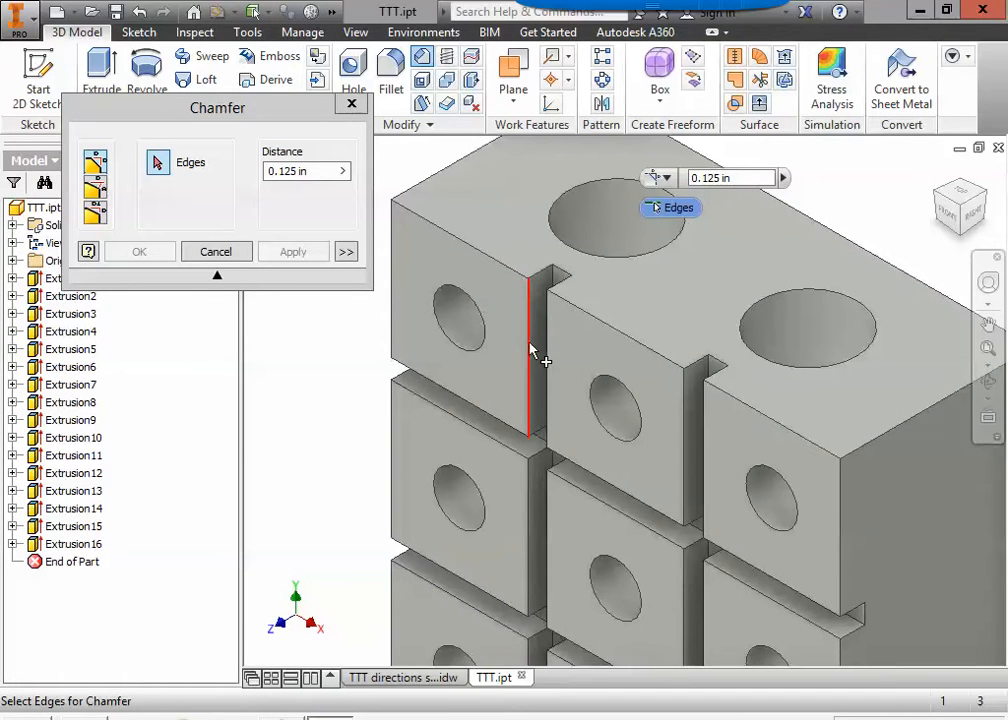
click(530, 353)
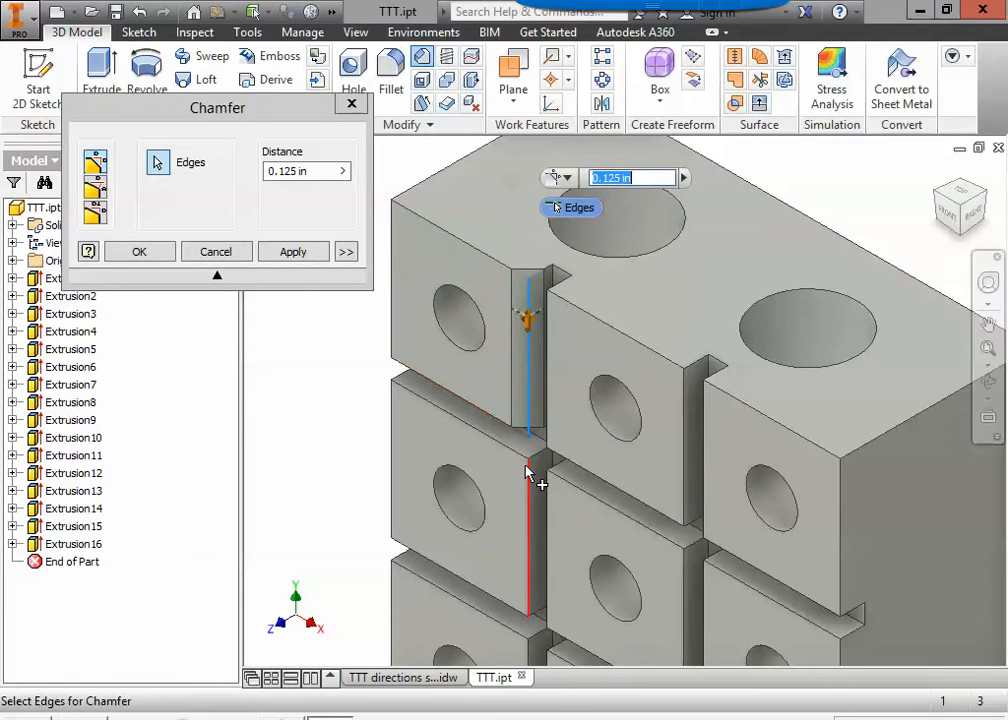
click(533, 537)
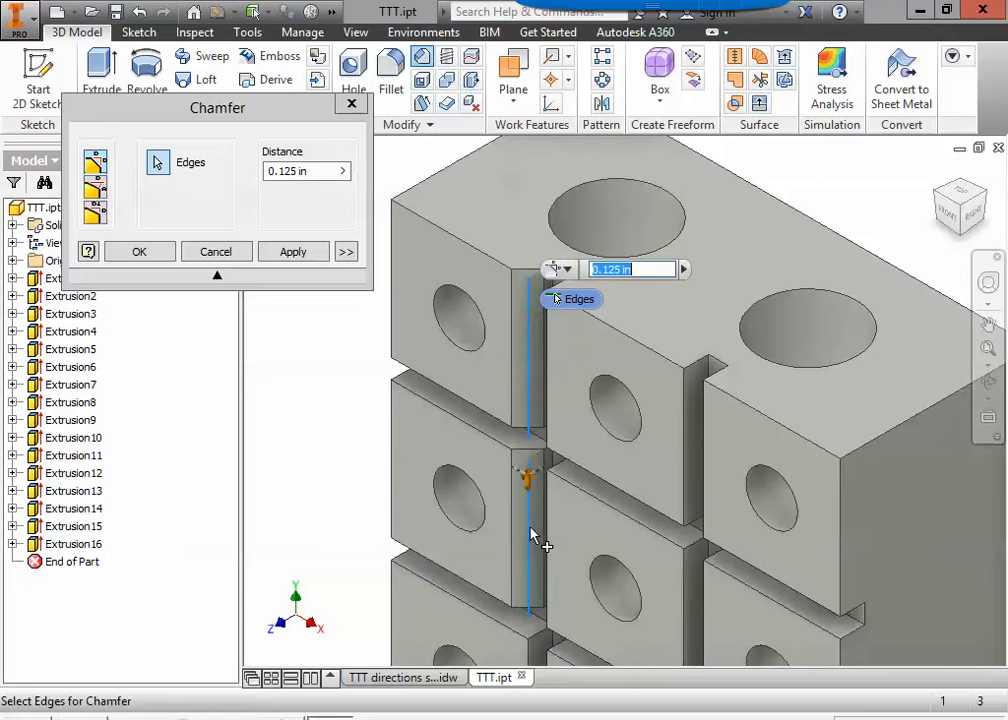
click(533, 658)
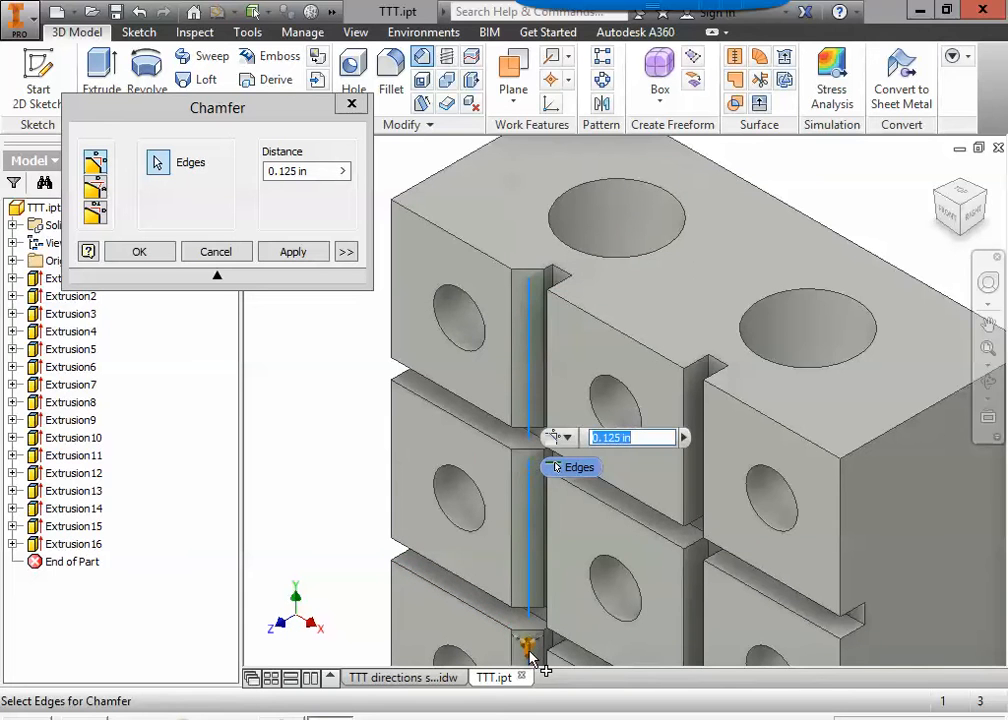
click(298, 260)
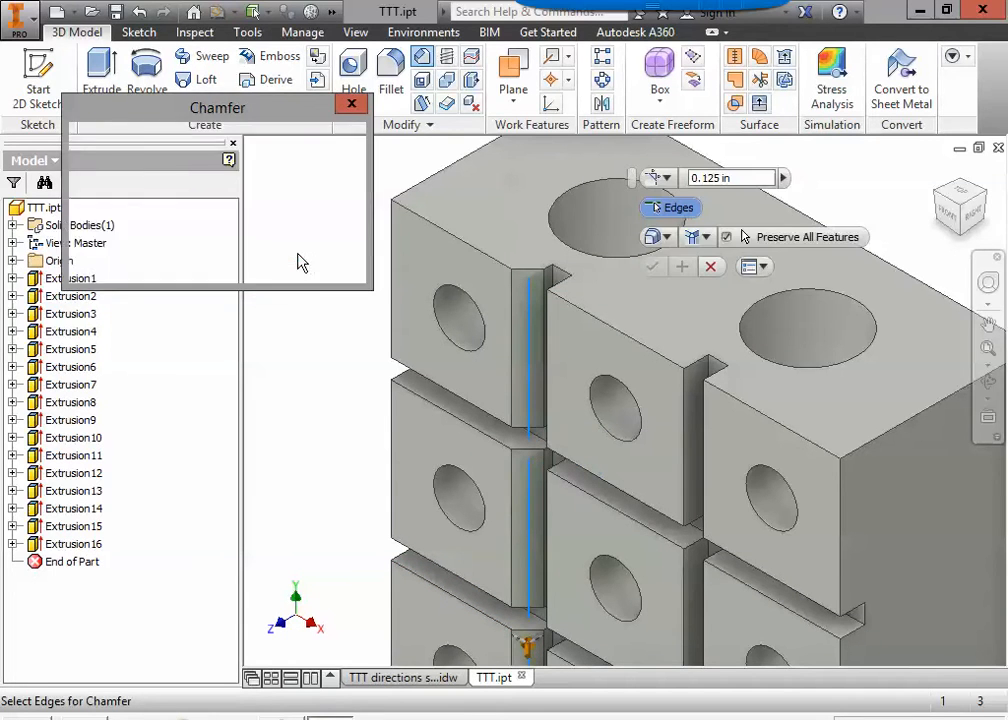
Chamfer the right-hand vertical front edges of the three middle-column blocks with a 0.125 in distance
middle_drag(341, 439, 331, 383)
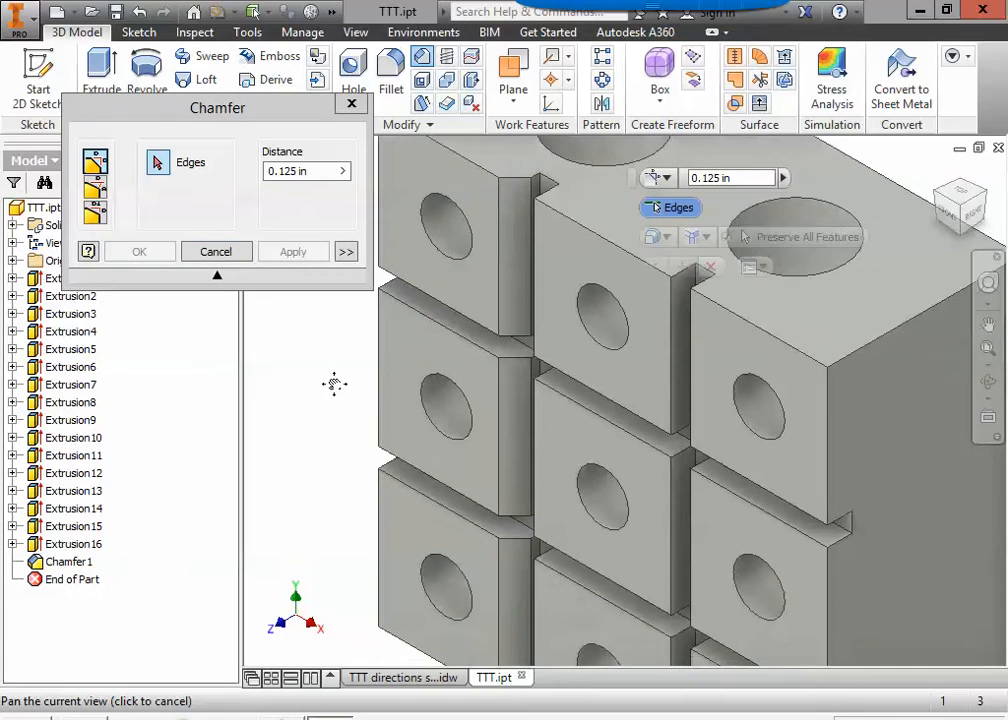
click(672, 388)
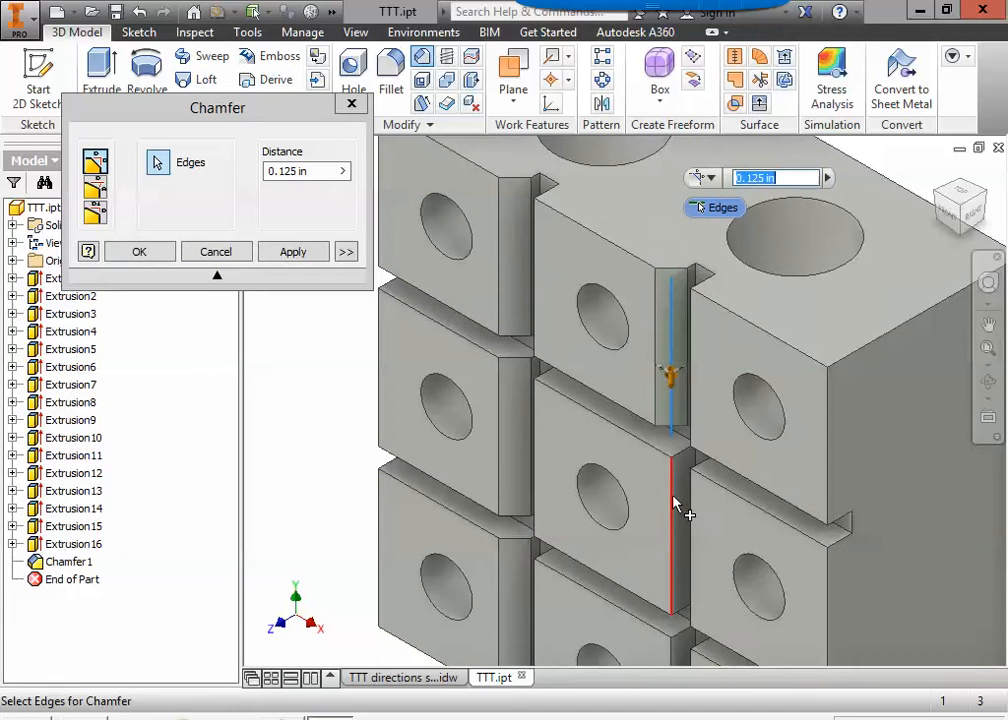
click(676, 650)
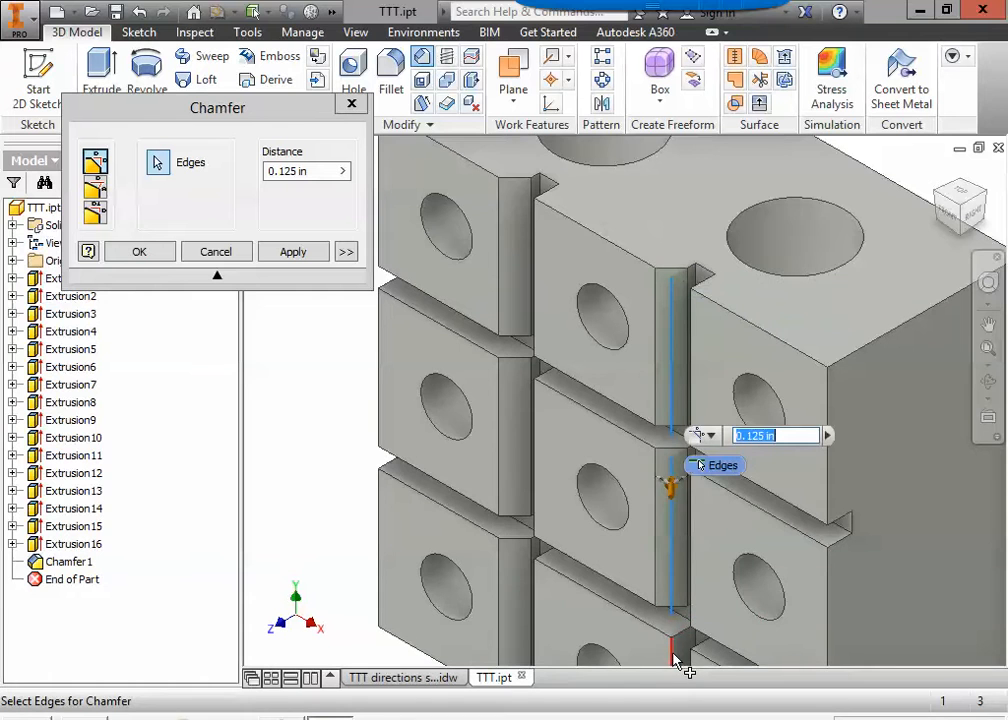
click(293, 254)
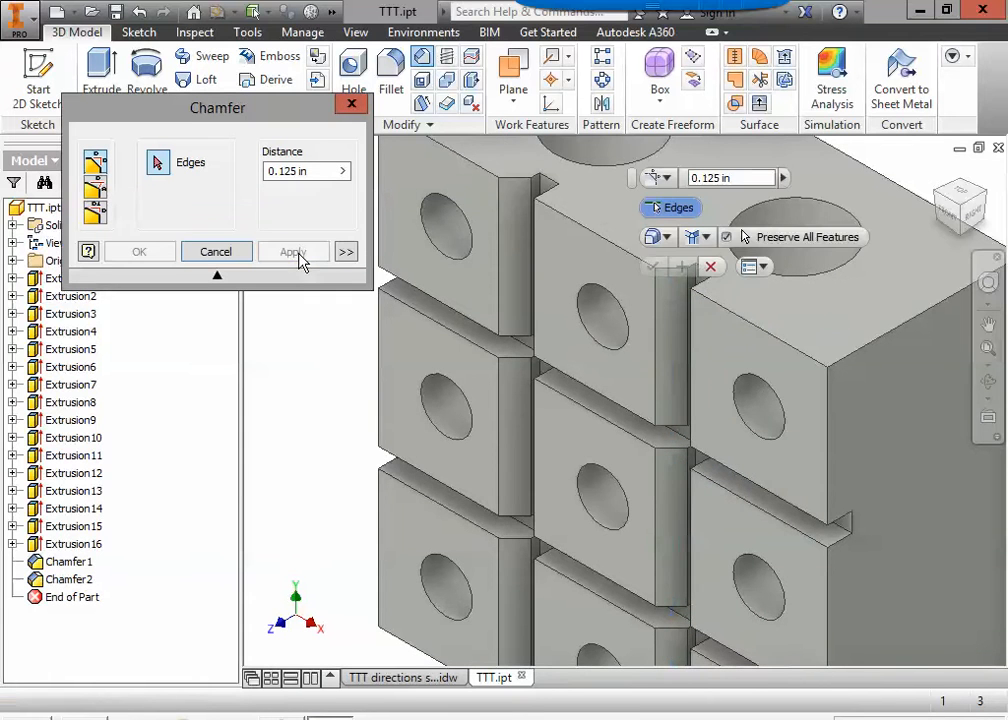
Chamfer the upper front edges of the three bottom-row blocks with a 0.125 in distance
click(440, 514)
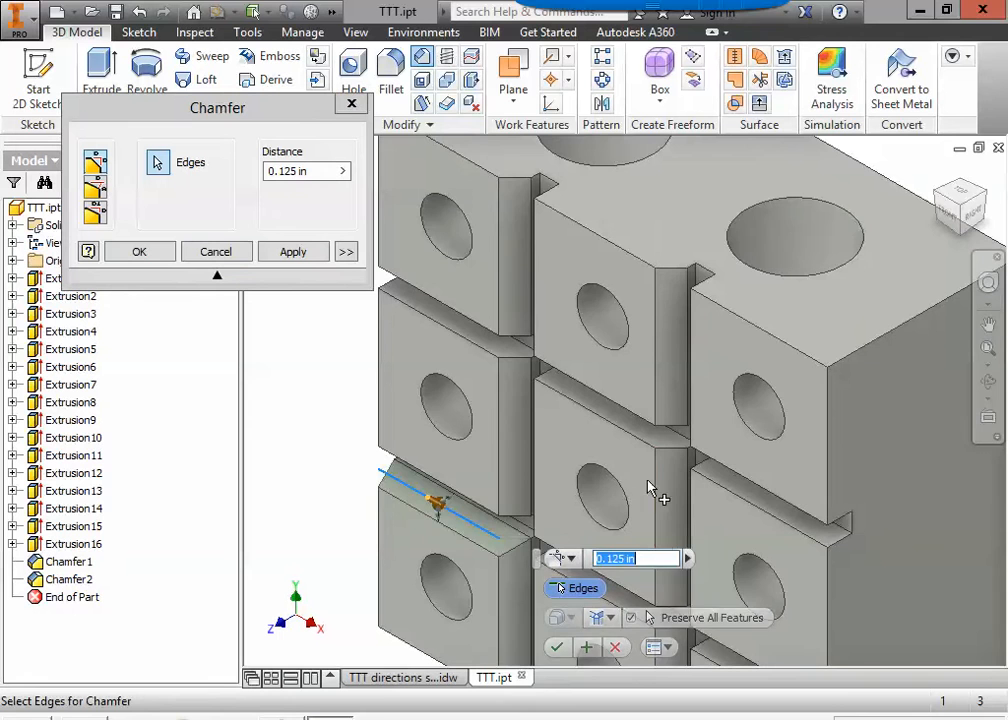
middle_drag(567, 403, 531, 272)
click(455, 362)
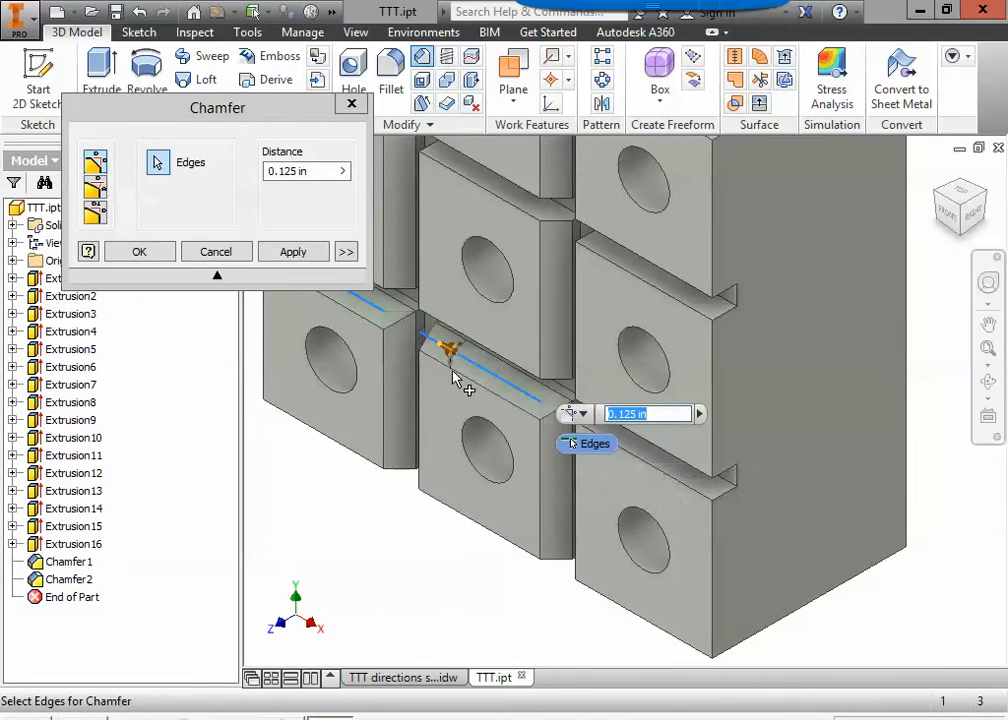
click(702, 497)
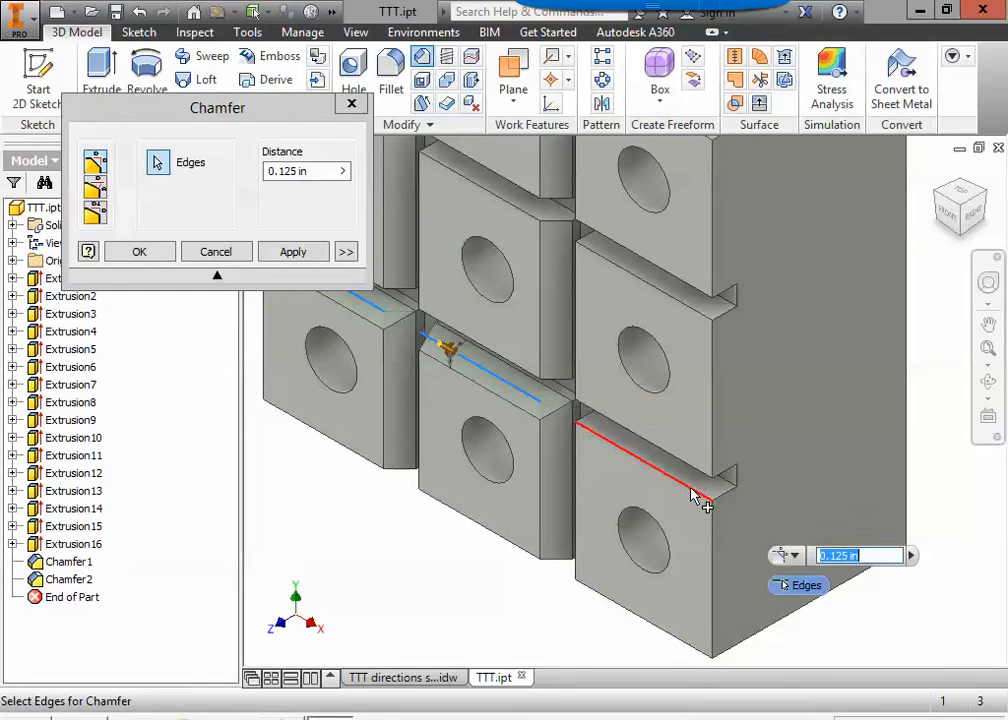
click(303, 251)
Chamfer the upper front edges of the three middle-row blocks with a 0.125 in distance
middle_drag(541, 325, 609, 443)
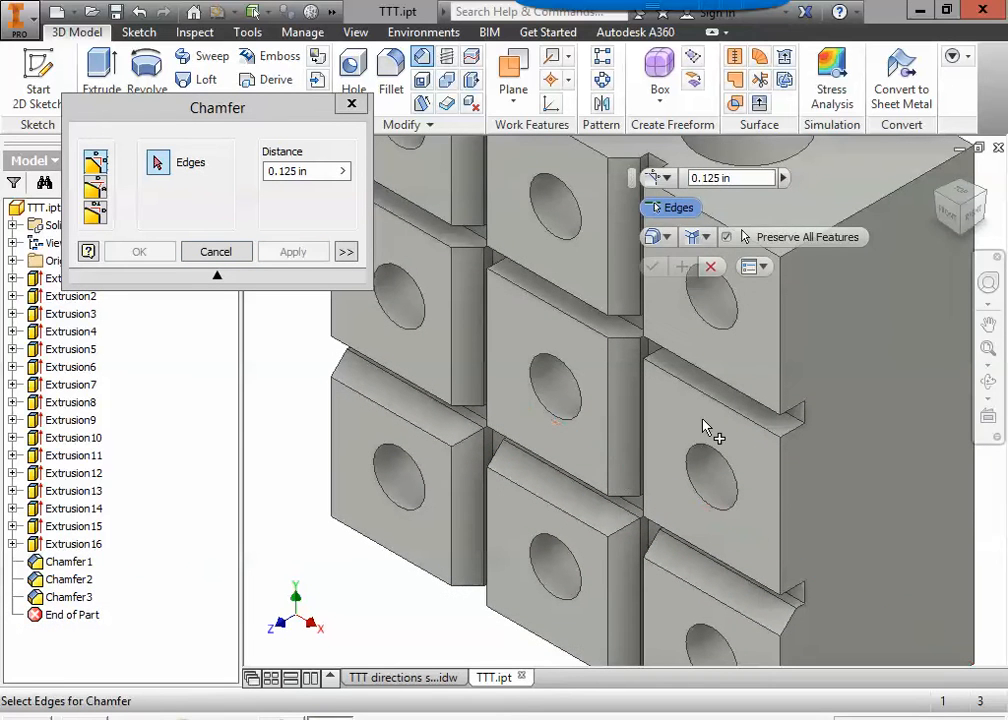
click(703, 399)
click(563, 313)
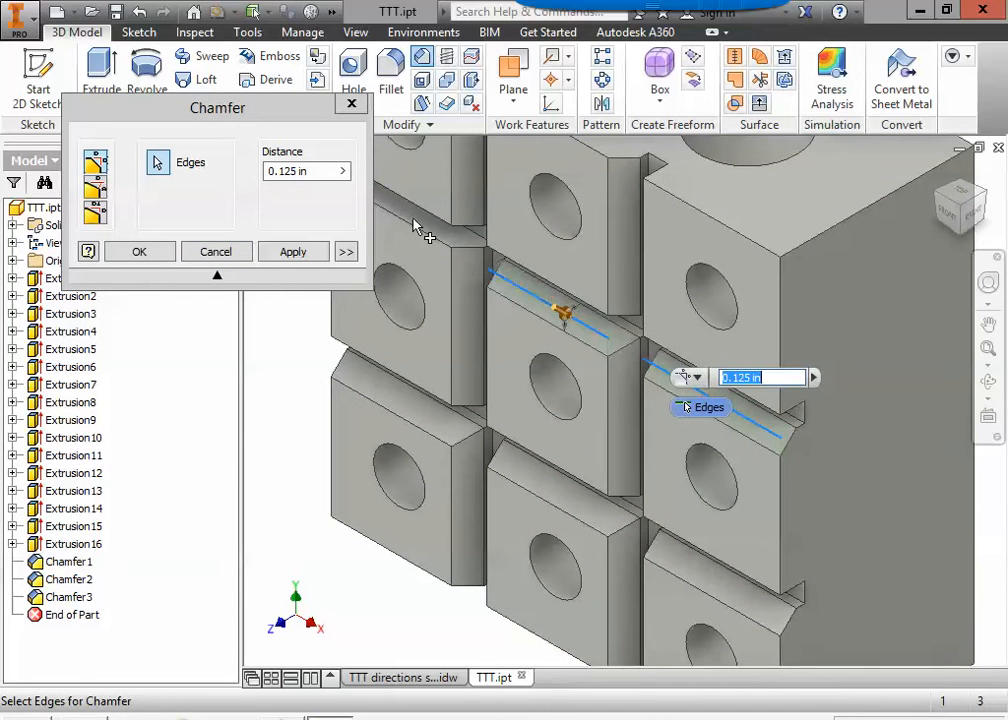
click(300, 251)
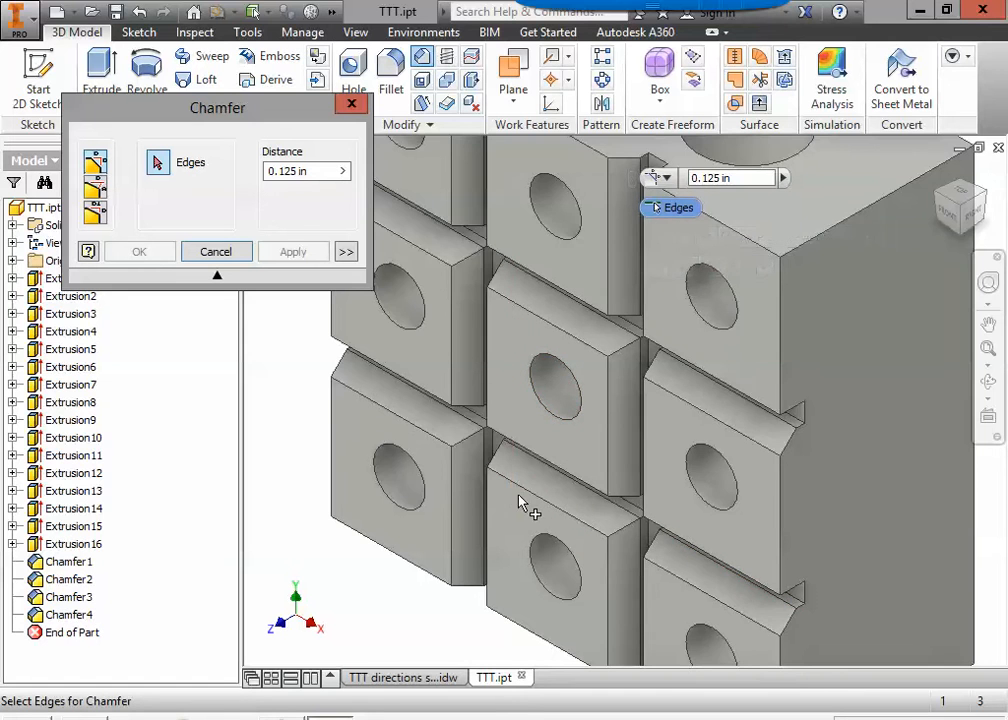
Examine the block grid from the lower-left side to see its unchamfered edges, and return to the home view
scroll(527, 493, down, 3)
scroll(530, 492, down, 4)
scroll(522, 498, up, 4)
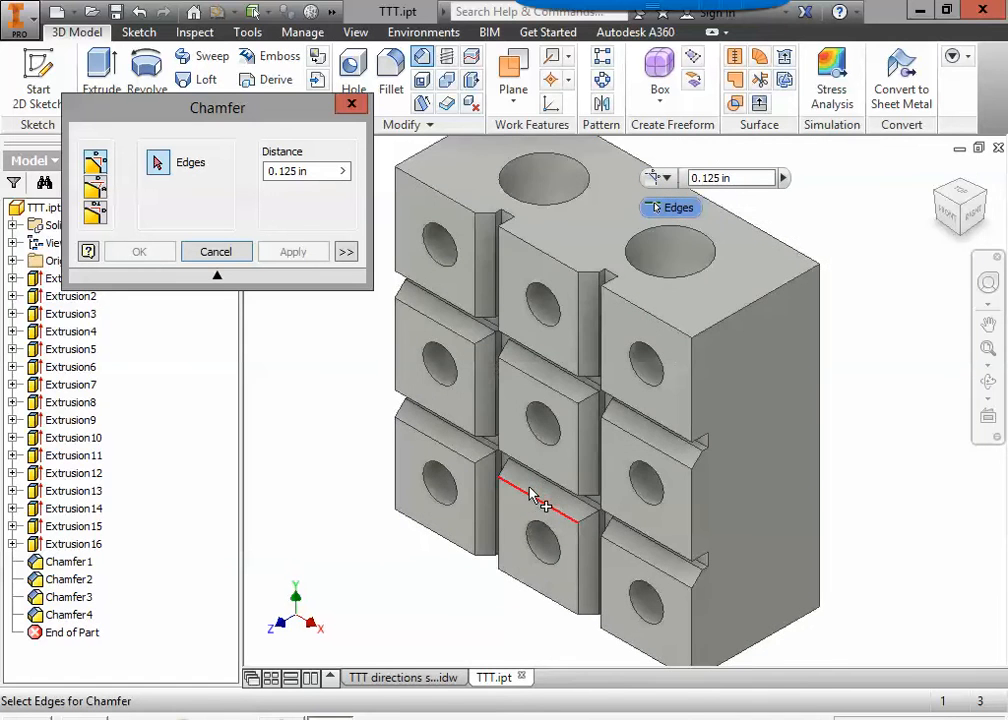
scroll(530, 493, down, 2)
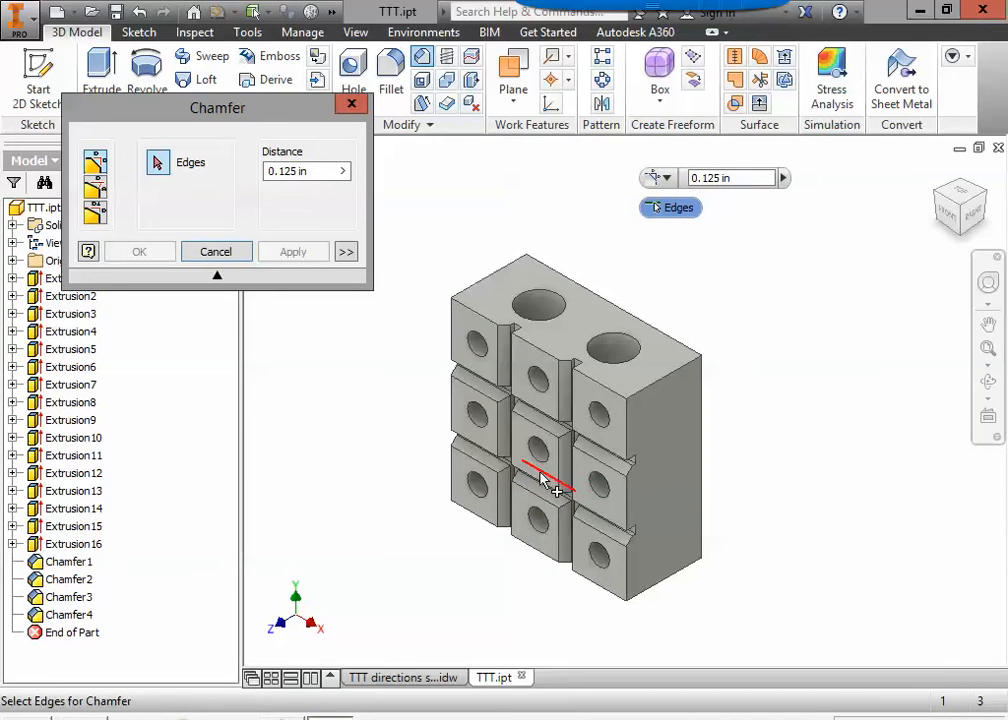
middle_drag(437, 462, 418, 447)
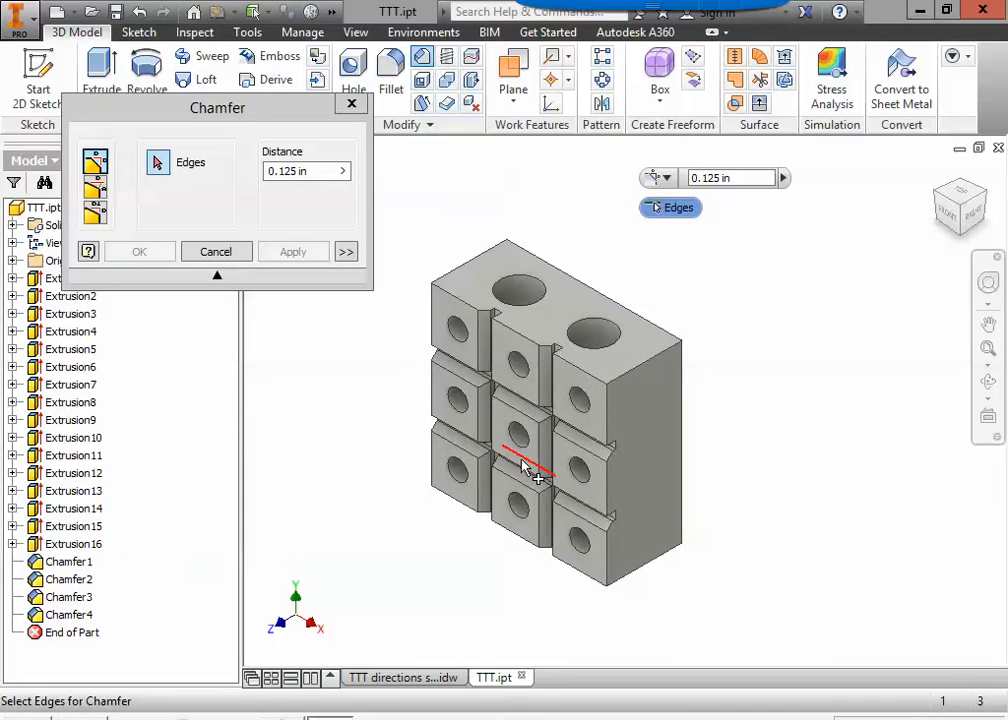
mouse_move(521, 459)
shift+middle_down()
mouse_move(554, 428)
mouse_move(628, 405)
mouse_move(634, 414)
mouse_move(510, 450)
shift+middle_up()
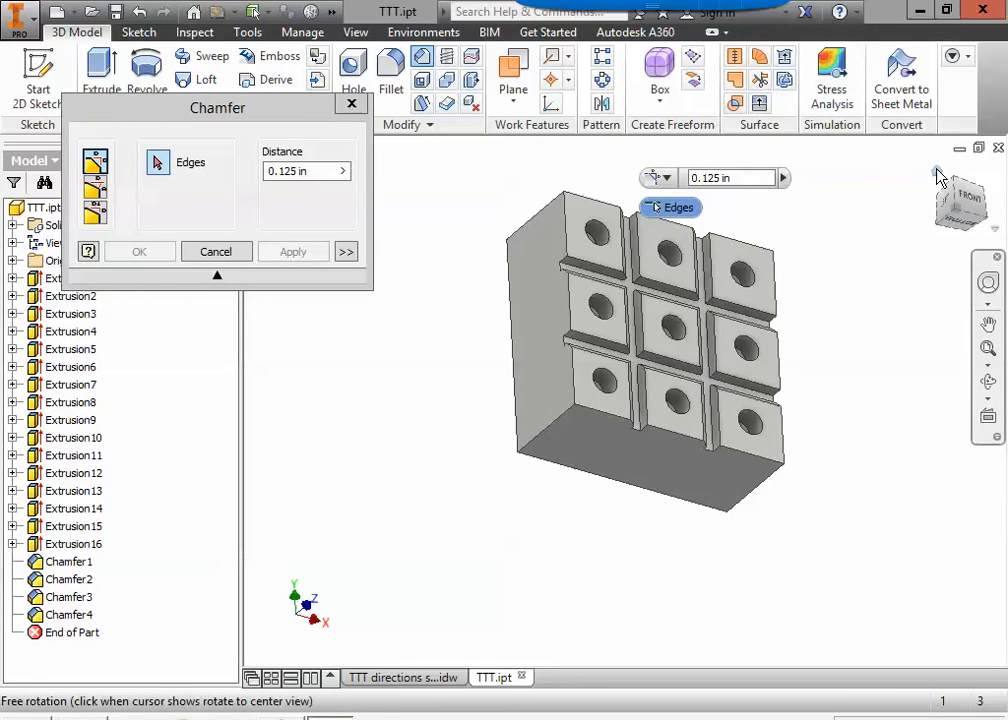
click(937, 173)
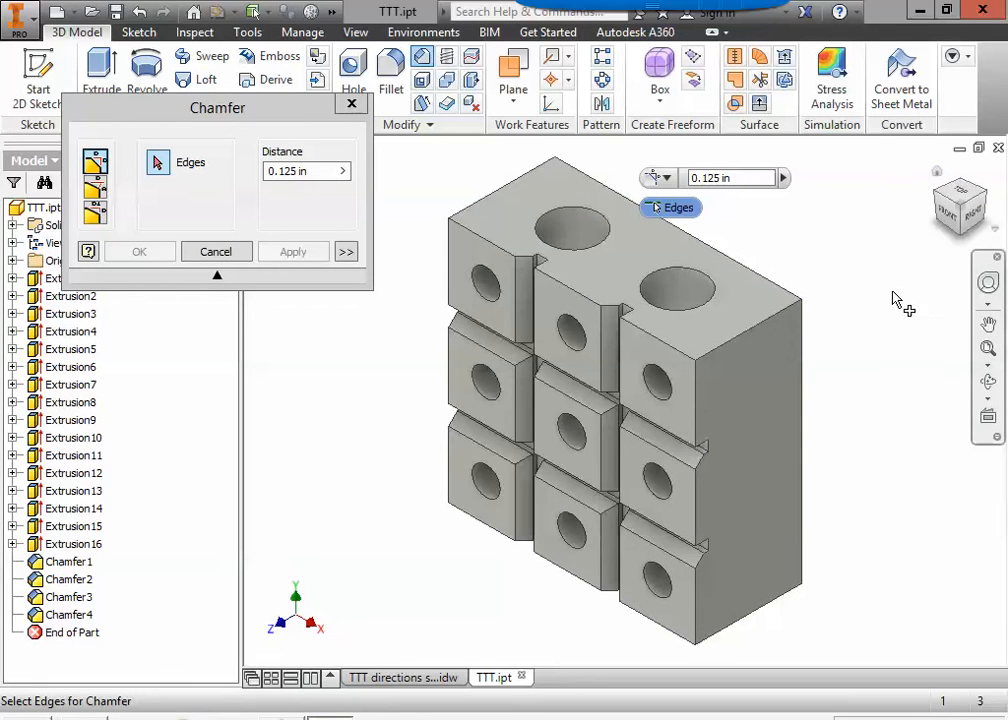
click(939, 227)
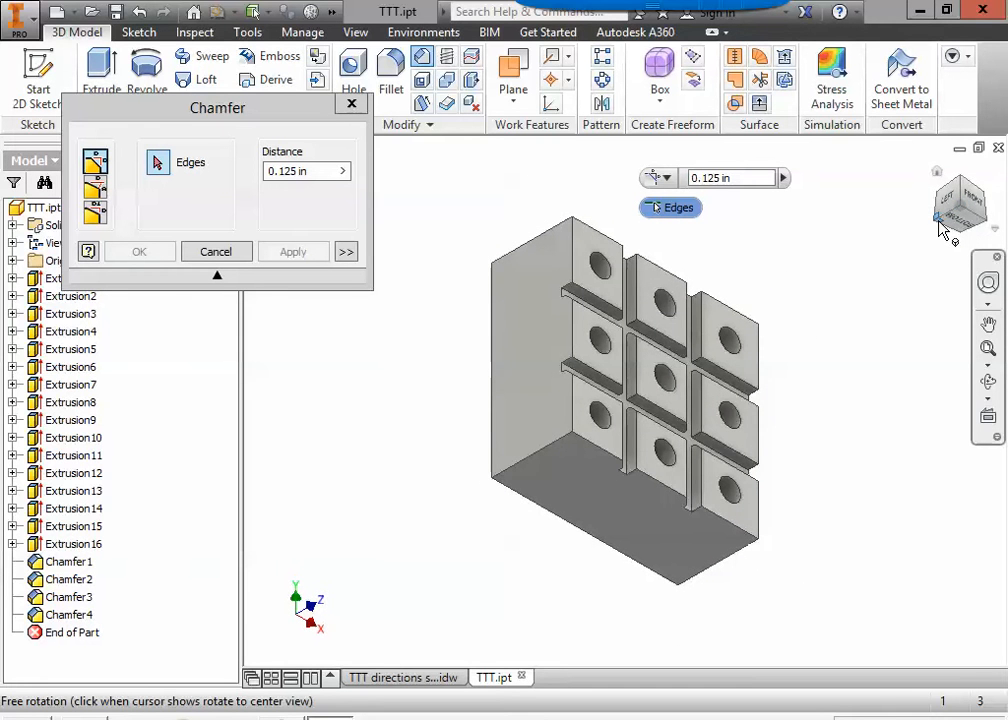
drag(940, 180, 826, 344)
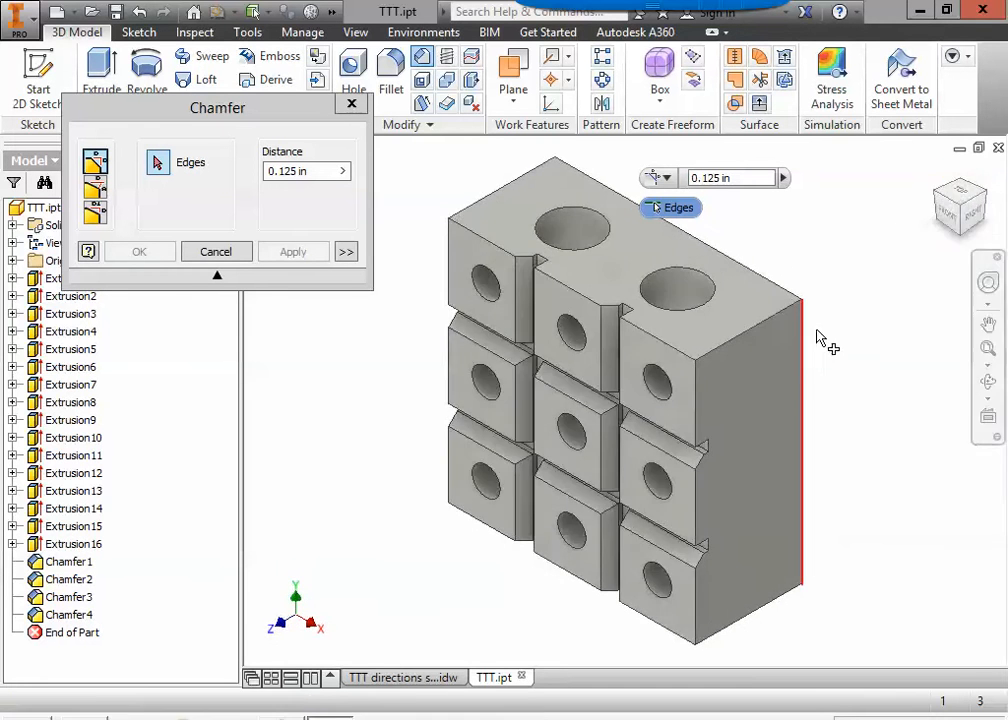
Chamfer the left-hand vertical front edges of the three middle-column blocks with a 0.125 in distance
click(990, 383)
drag(580, 457, 663, 452)
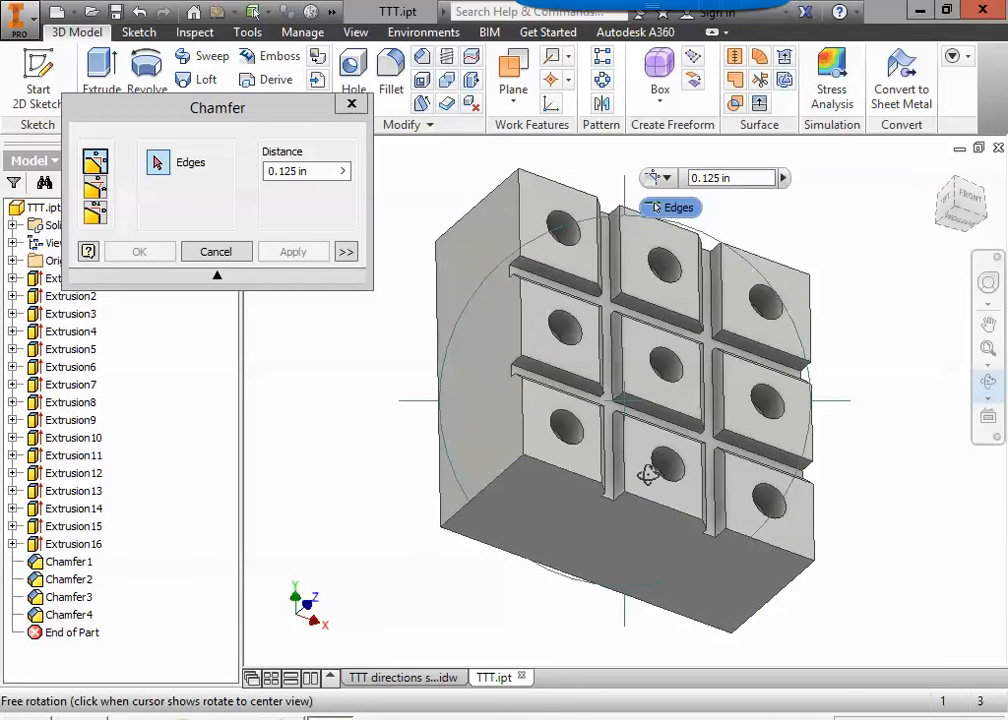
key(Escape)
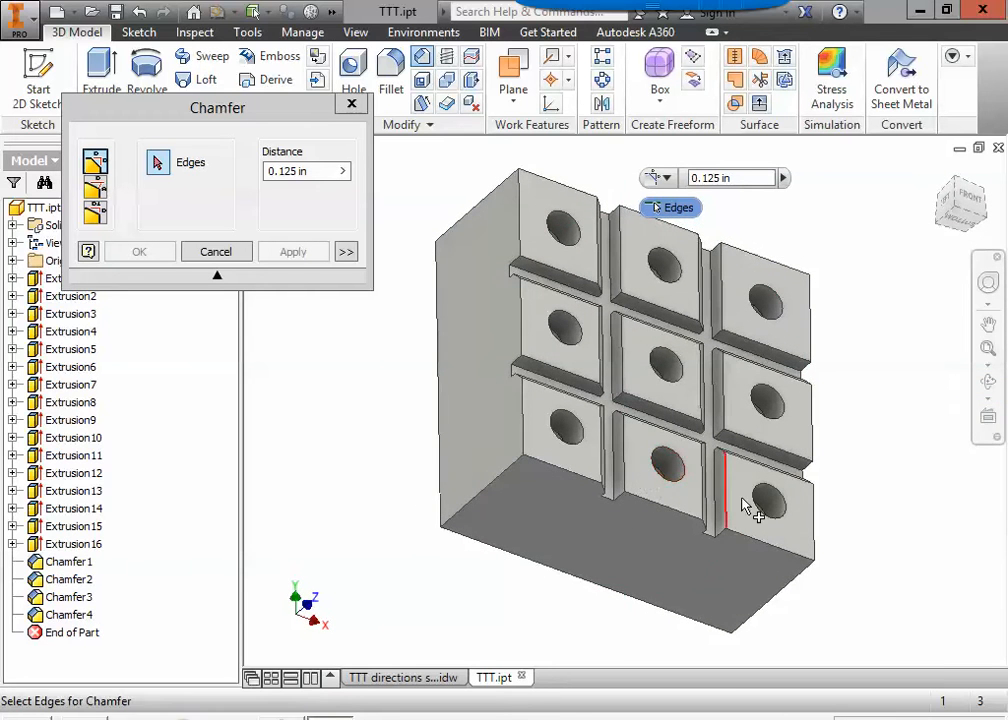
scroll(618, 270, down, 3)
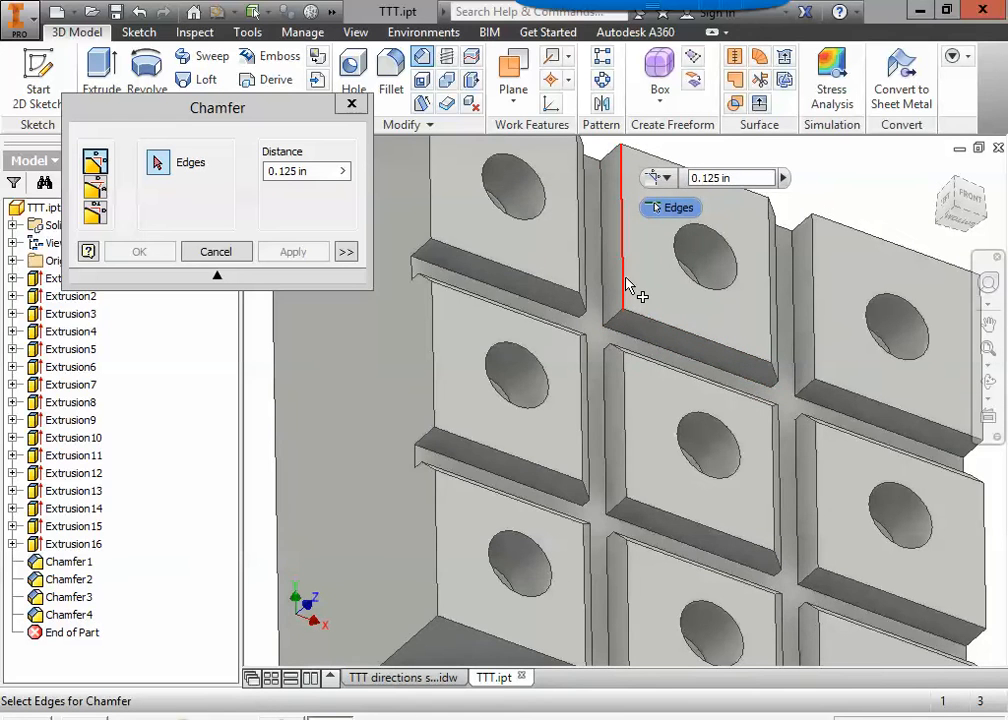
click(626, 290)
click(628, 415)
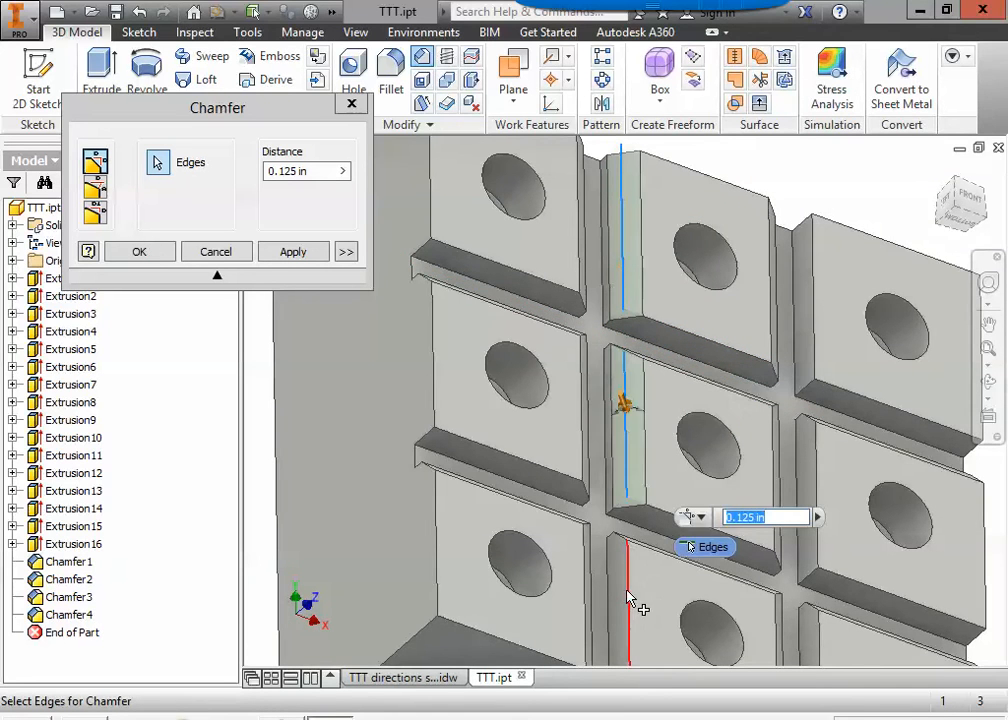
click(628, 598)
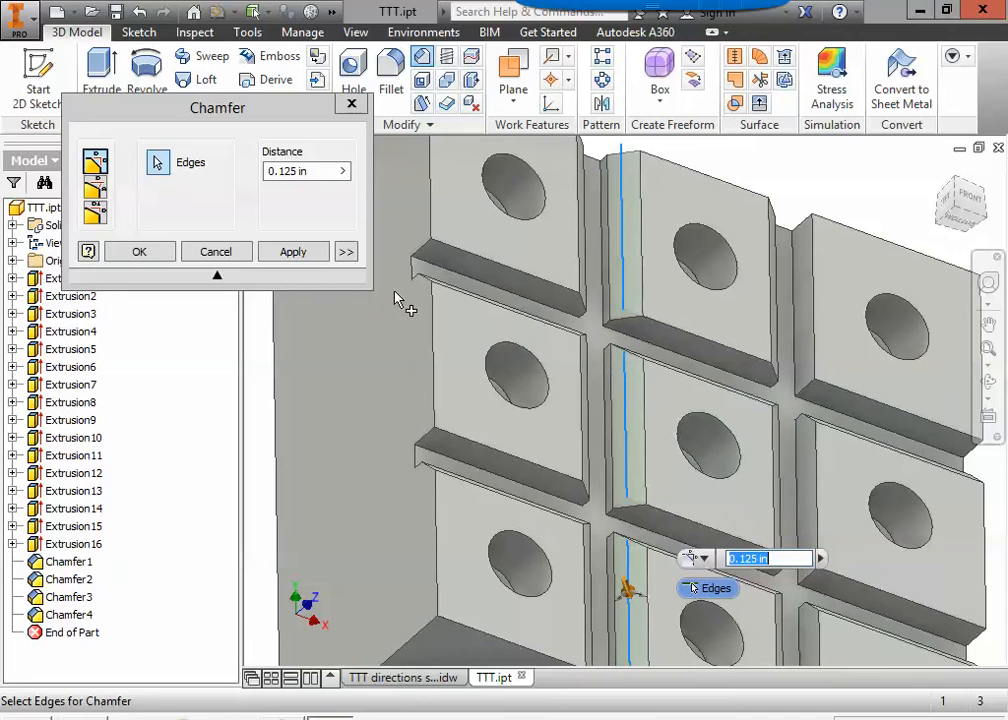
click(293, 252)
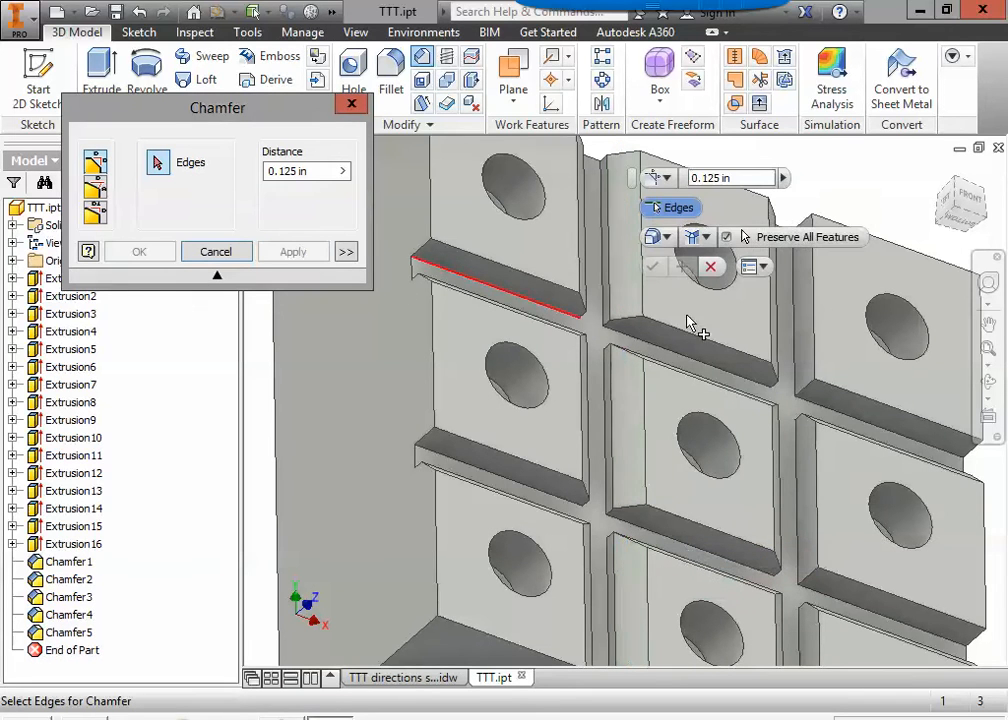
Chamfer the left-hand vertical front edges of the three right-column blocks with a 0.125 in distance
click(824, 340)
click(824, 574)
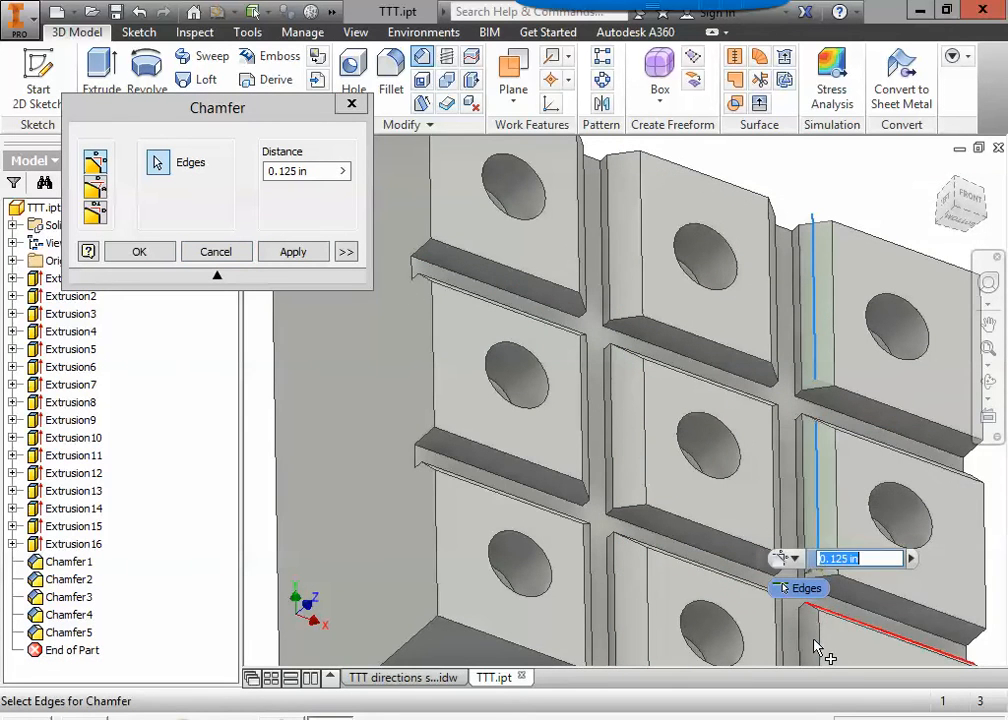
middle_drag(830, 451, 733, 223)
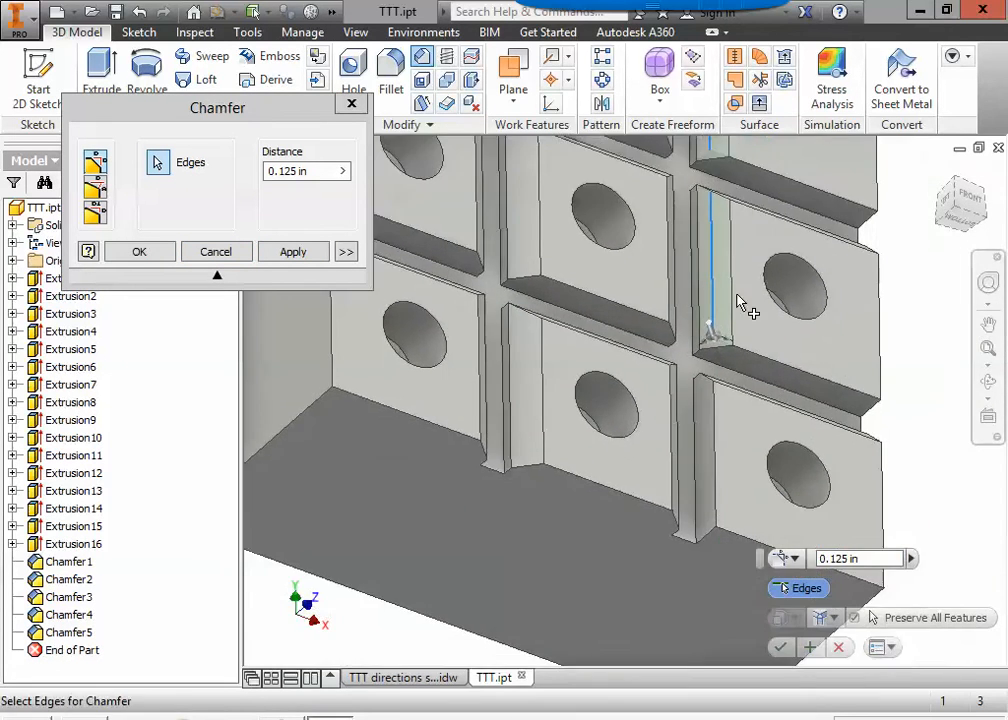
click(715, 450)
click(293, 252)
Chamfer the lower front edges of the three middle-row blocks with a 0.125 in distance
click(428, 241)
click(607, 305)
click(780, 368)
click(293, 252)
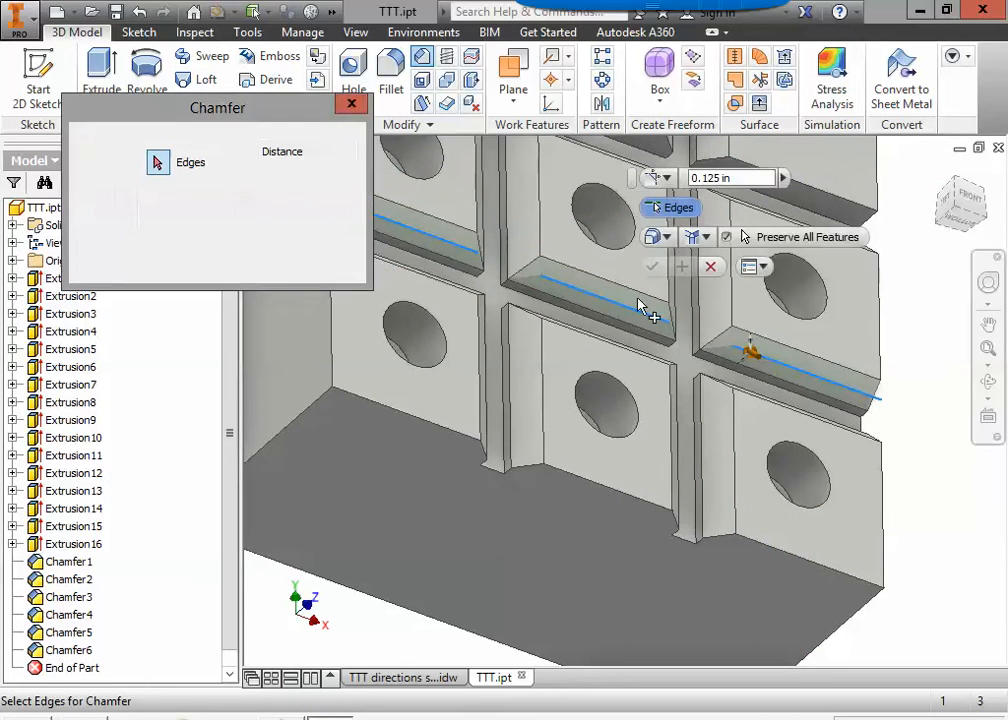
Chamfer the lower front edges of the three top-row blocks with a 0.125 in distance and end the chamfer command
middle_drag(687, 112, 752, 255)
click(882, 341)
click(606, 245)
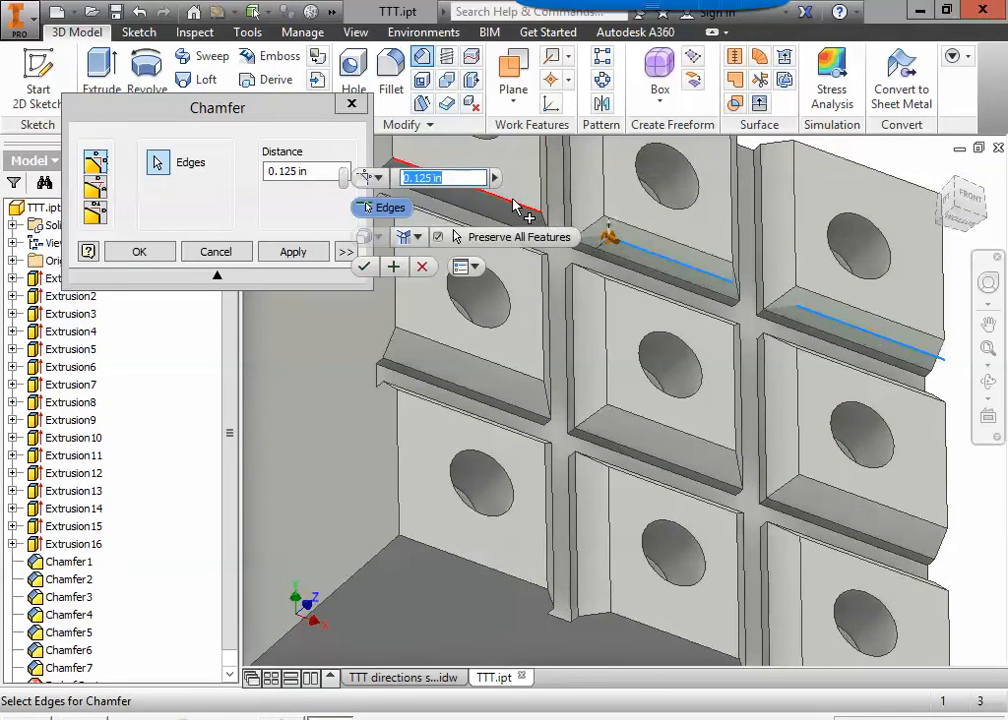
click(516, 205)
click(279, 255)
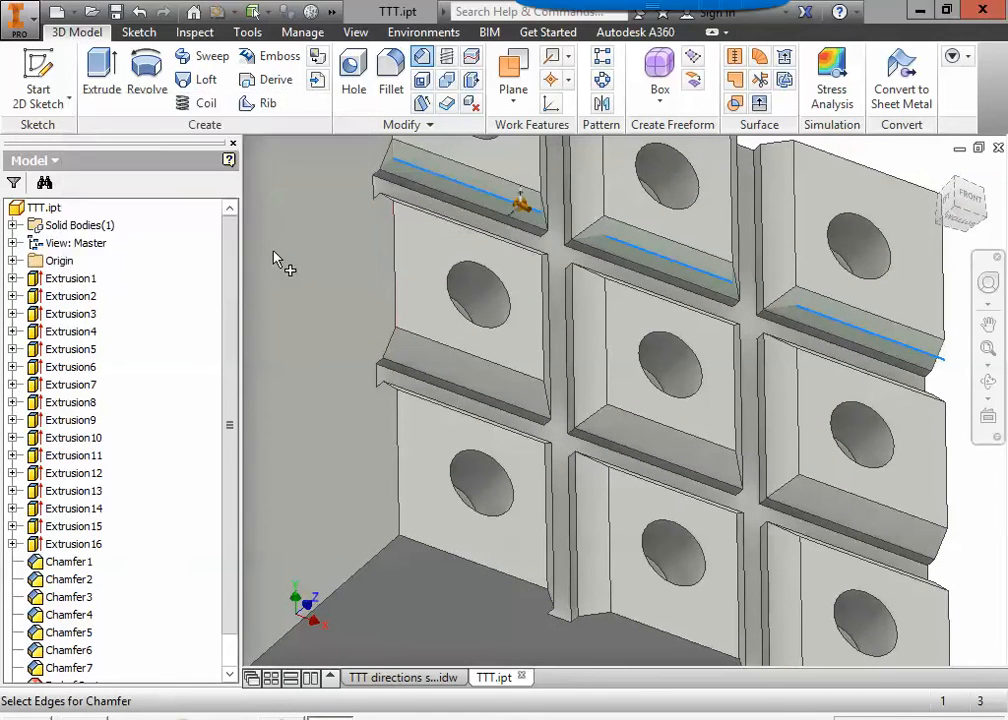
click(214, 258)
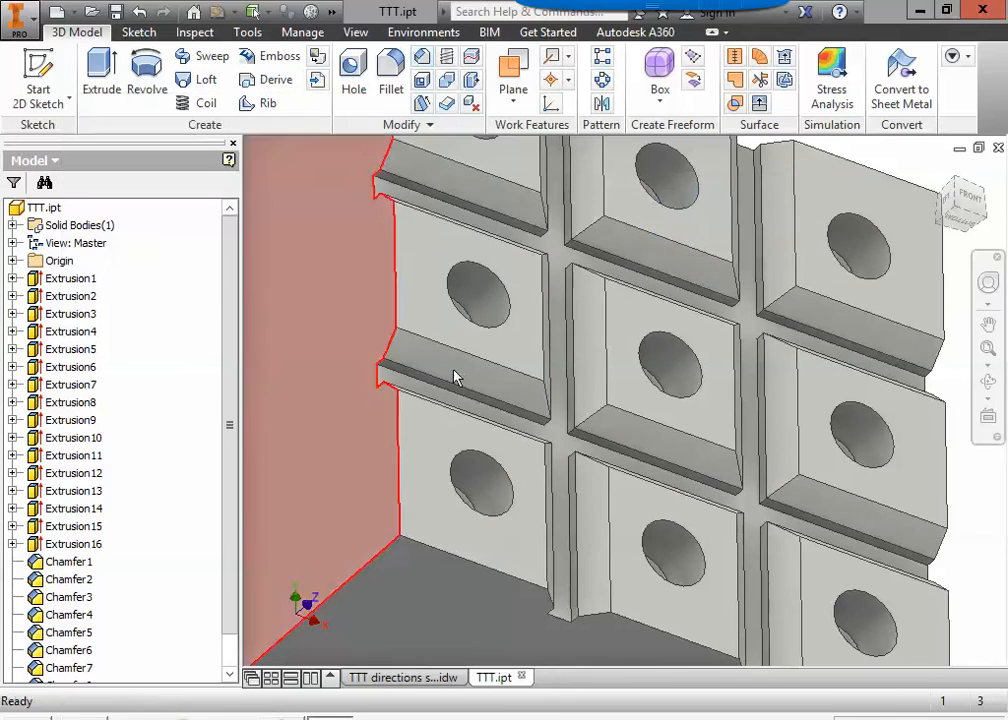
Fillet the upper front edges of the three top-row blocks with a 0.125 in radius
scroll(600, 436, down, 5)
shift+middle_drag(634, 456, 466, 308)
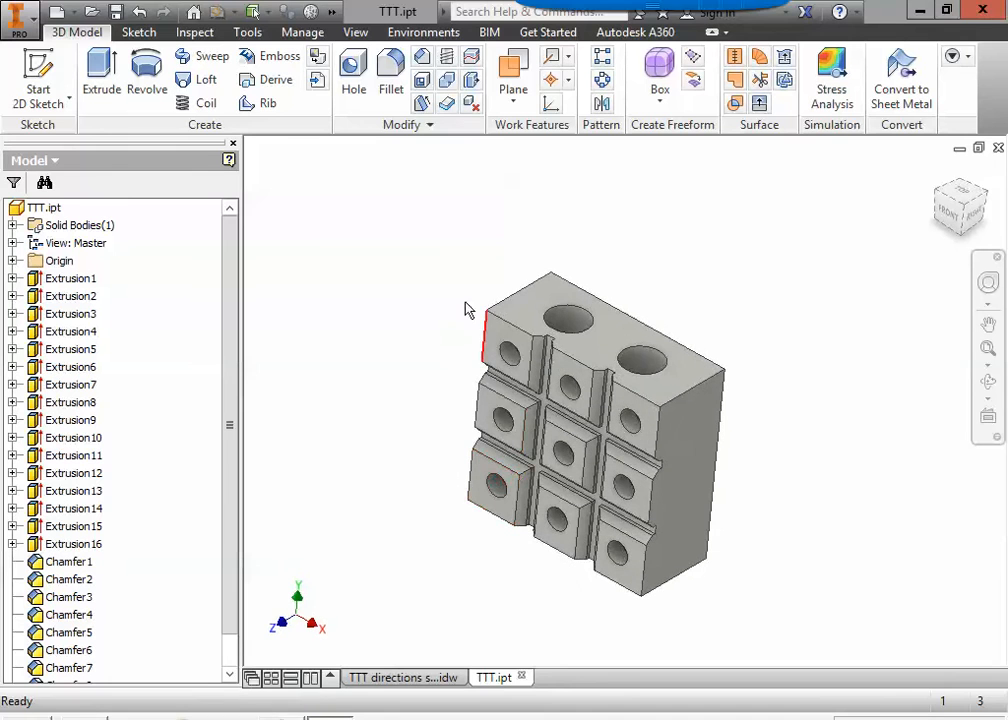
click(395, 76)
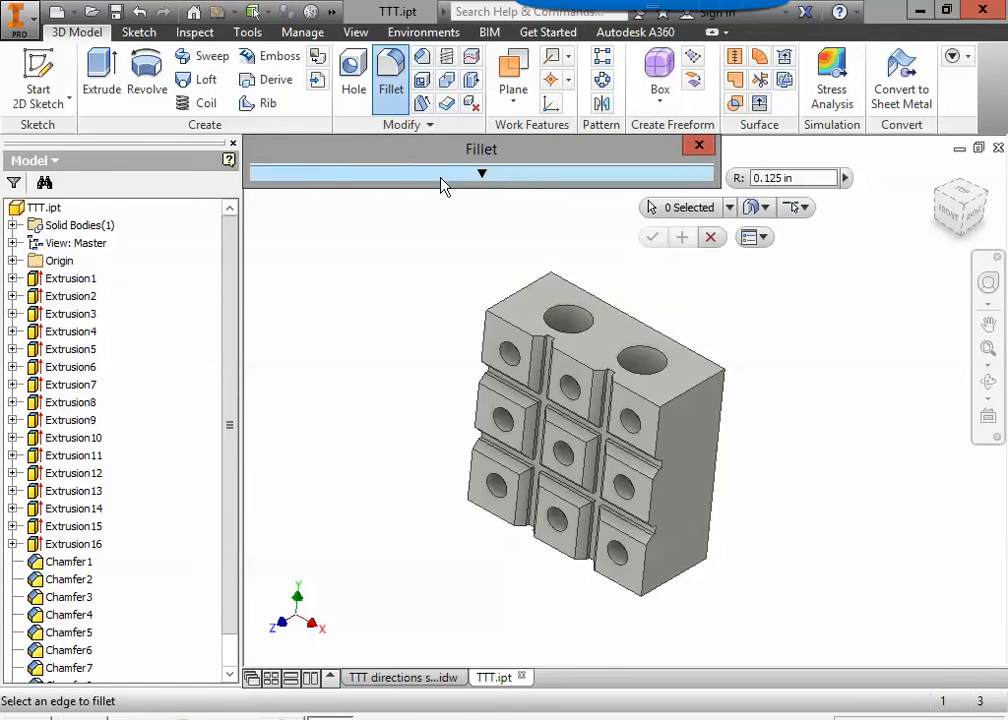
click(440, 176)
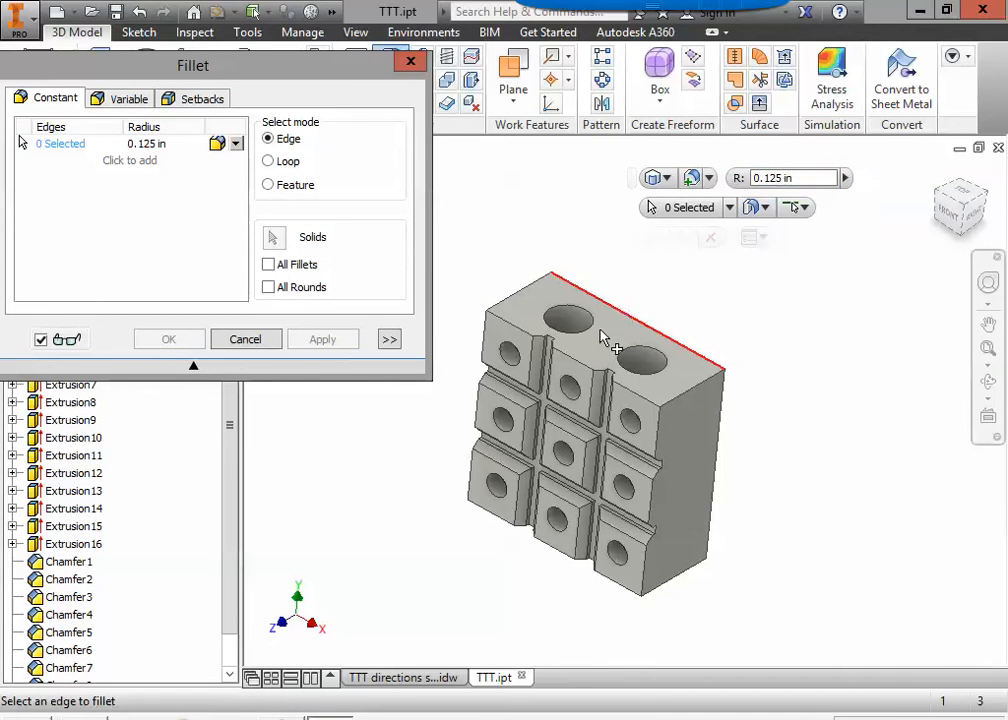
scroll(583, 362, up, 3)
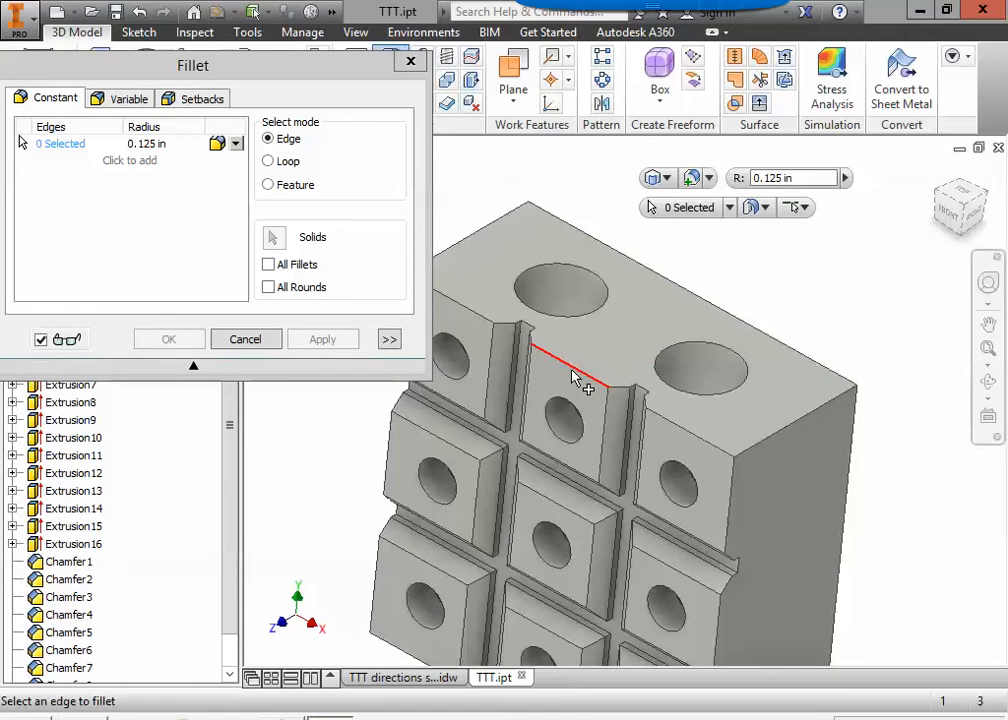
click(573, 374)
click(659, 421)
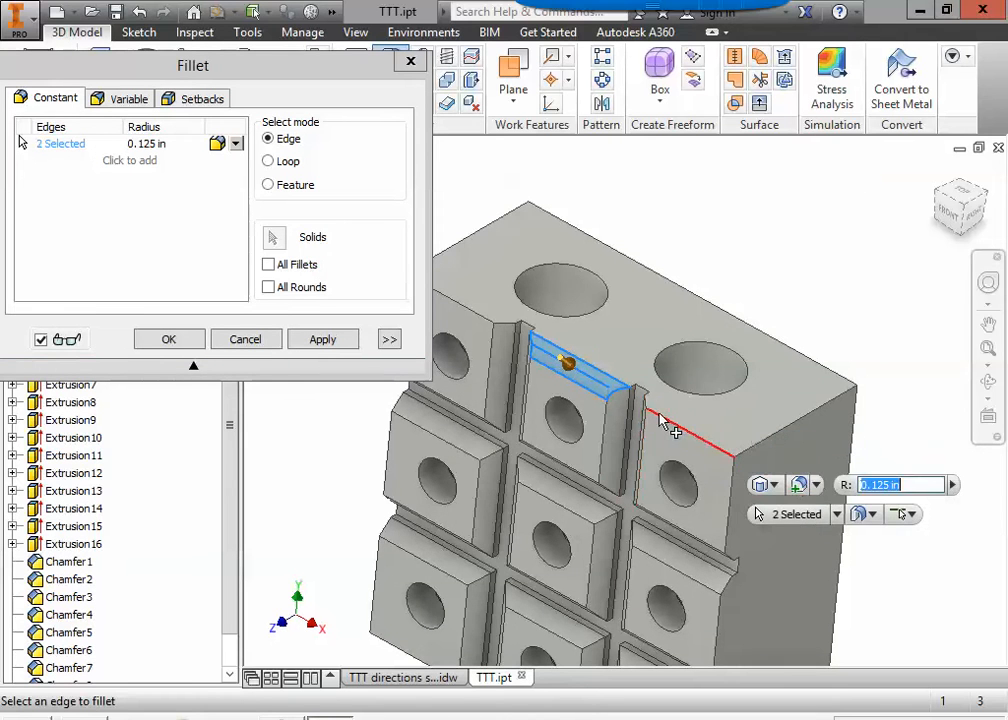
click(470, 309)
middle_drag(720, 257, 826, 217)
click(343, 348)
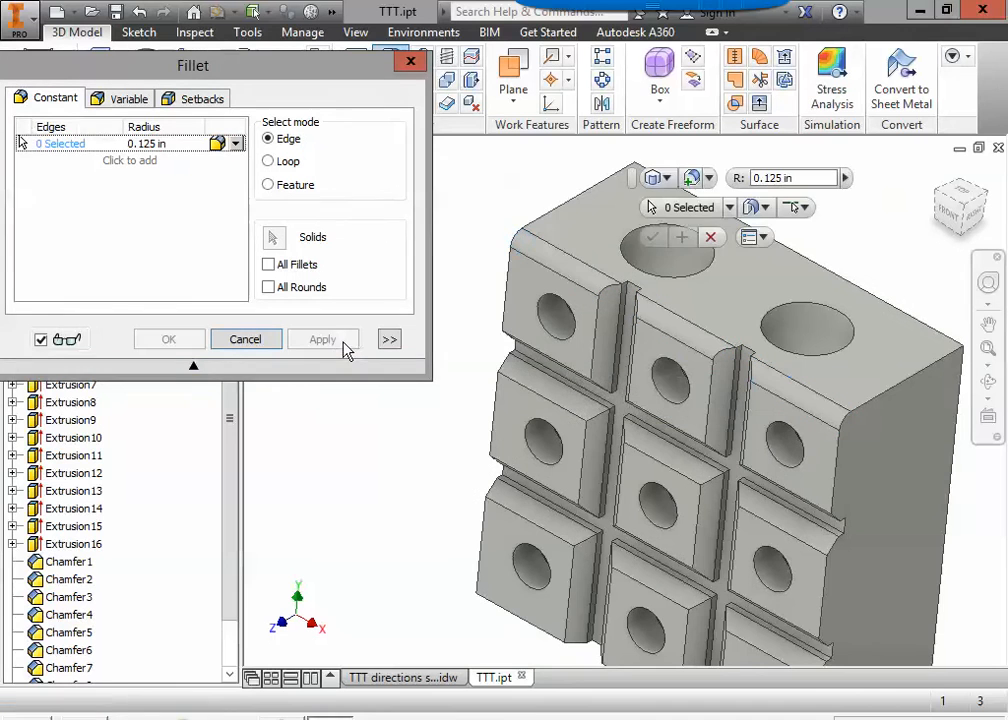
Fillet the outer vertical front edges of the three left-column blocks, including the tangent top side edge, with a 0.125 in radius
click(510, 303)
click(497, 424)
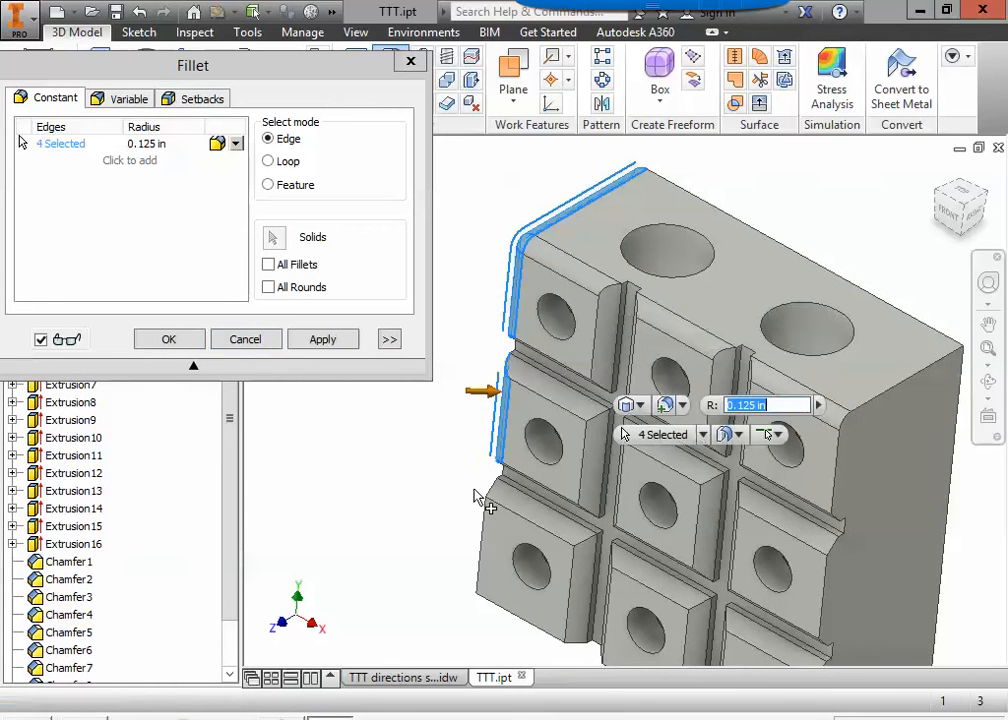
click(483, 541)
click(326, 340)
Fillet the lower front edges of the three bottom-row blocks with a 0.125 in radius
middle_drag(529, 567, 478, 405)
click(470, 440)
click(578, 515)
click(710, 585)
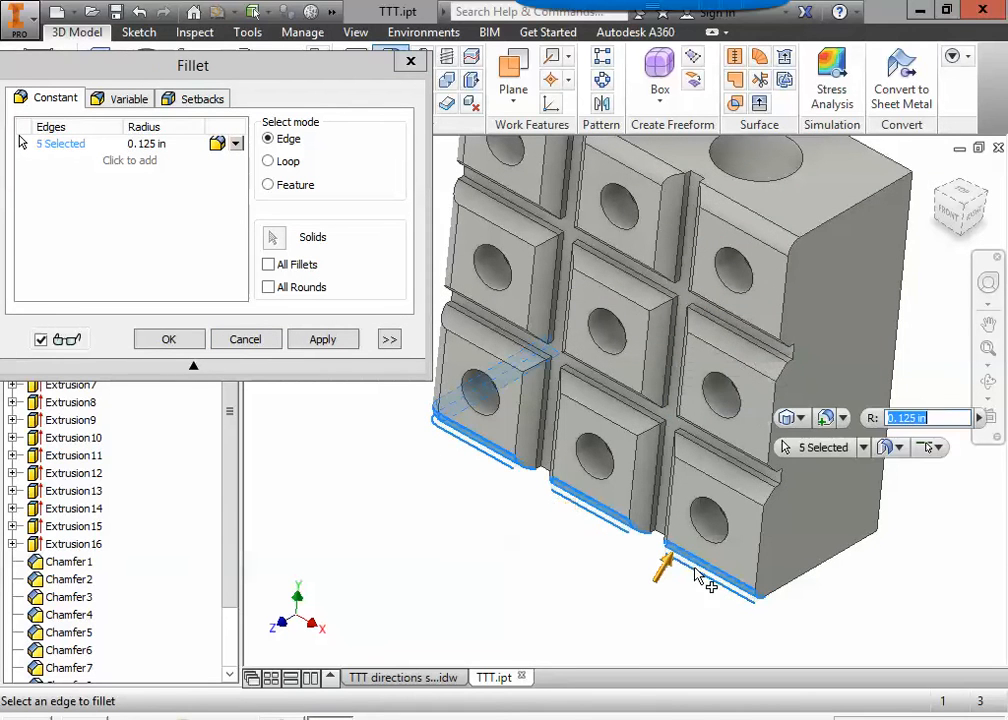
click(324, 340)
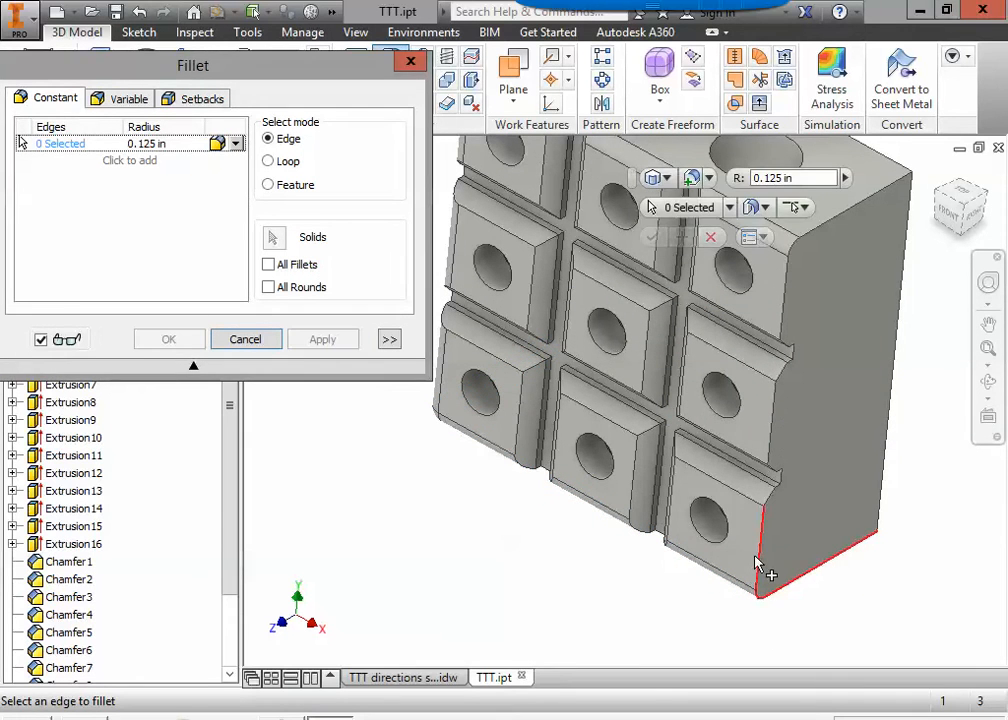
Fillet the outer vertical front edges of the three right-column blocks and their tangent side edges with a 0.125 in radius
click(765, 566)
middle_drag(841, 328, 650, 378)
click(594, 346)
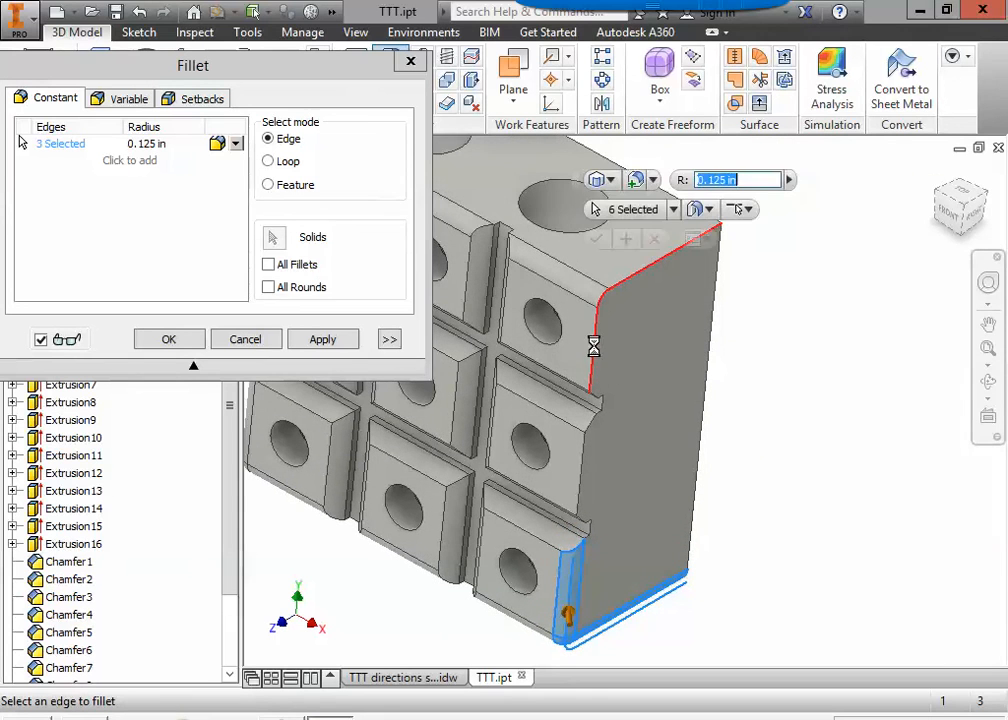
click(584, 485)
click(322, 339)
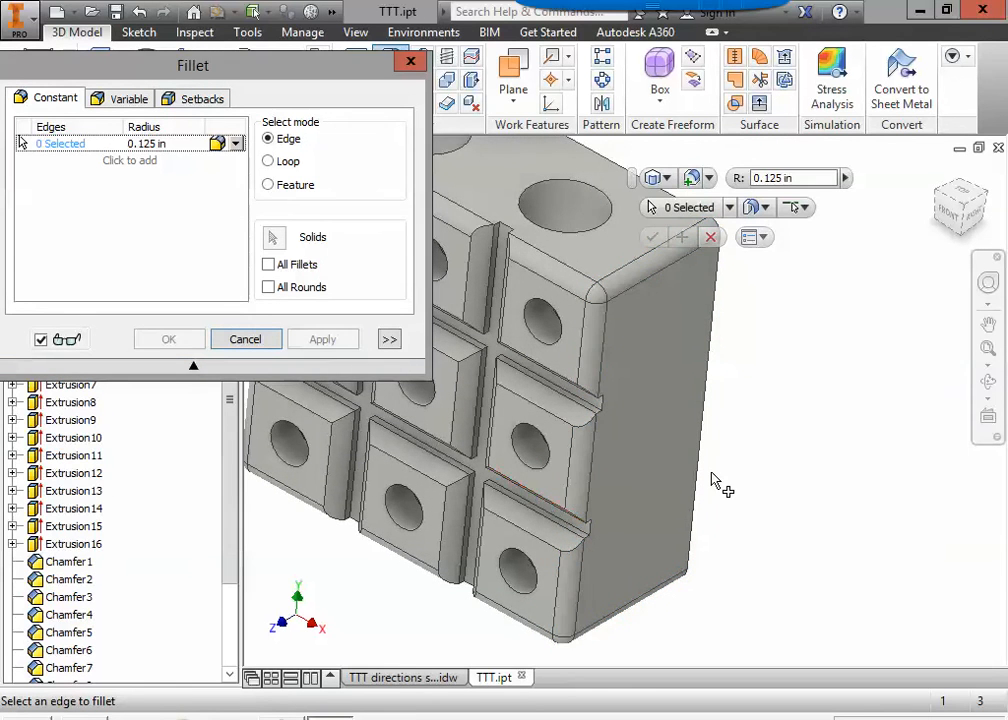
Fillet the whole edge loop around the part's back face with a 0.125 in radius
scroll(716, 483, down, 3)
shift+middle_drag(727, 532, 620, 487)
click(638, 473)
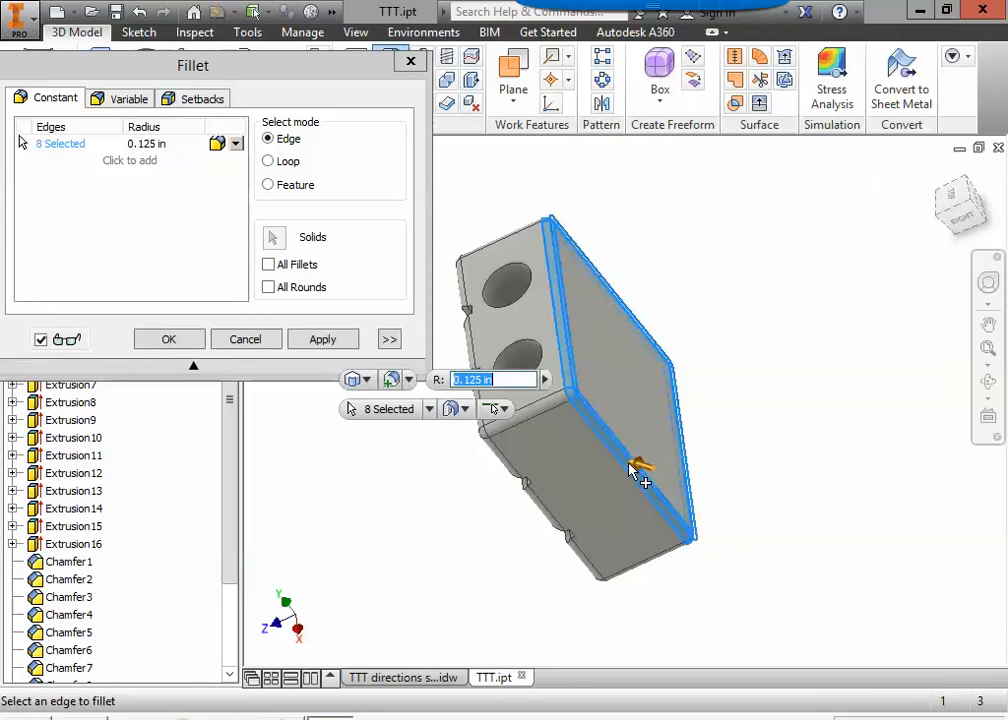
click(322, 340)
Fillet the front hole rims of the three top-row blocks with a 0.125 in radius
shift+middle_drag(551, 418, 483, 471)
scroll(500, 362, up, 3)
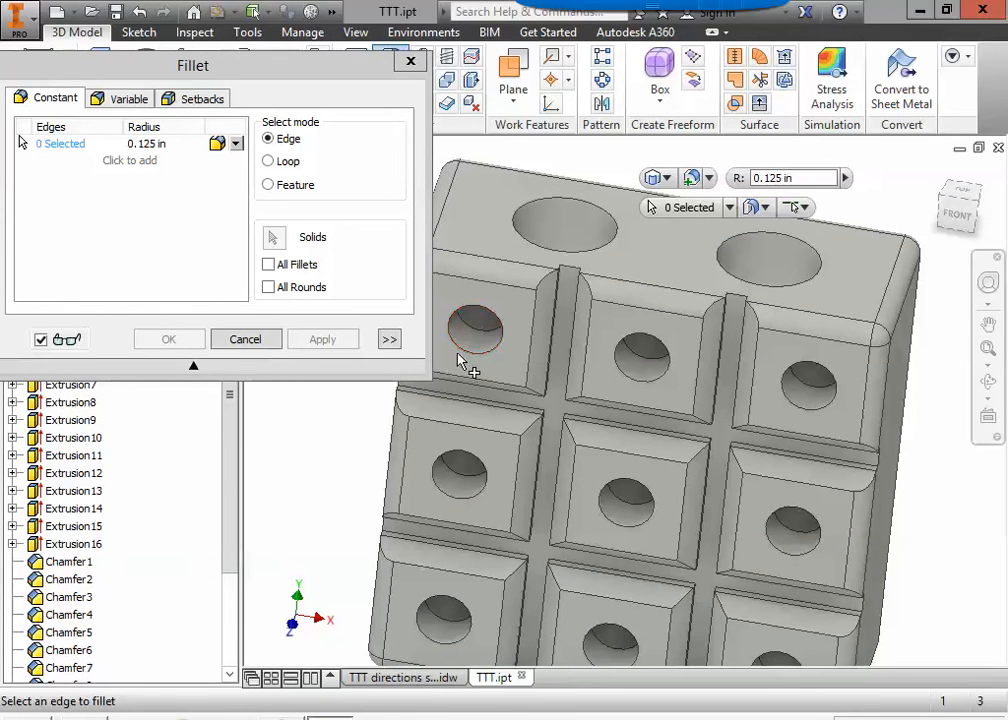
click(474, 361)
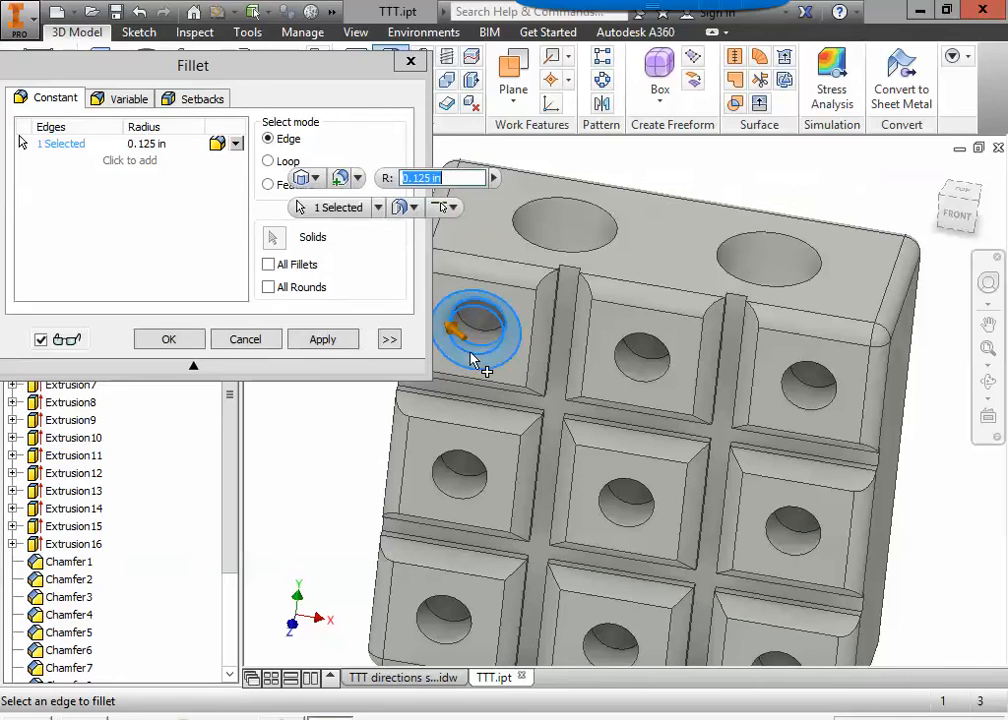
click(657, 383)
click(812, 420)
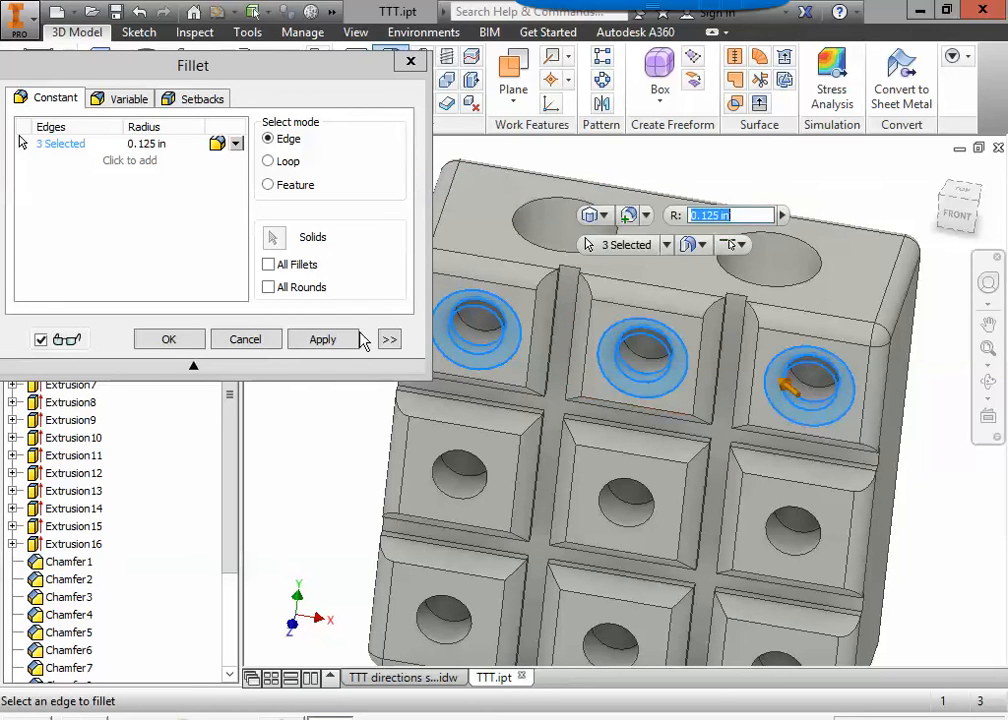
click(322, 339)
Fillet the front hole rims of the three middle-row blocks with a 0.125 in radius
click(458, 492)
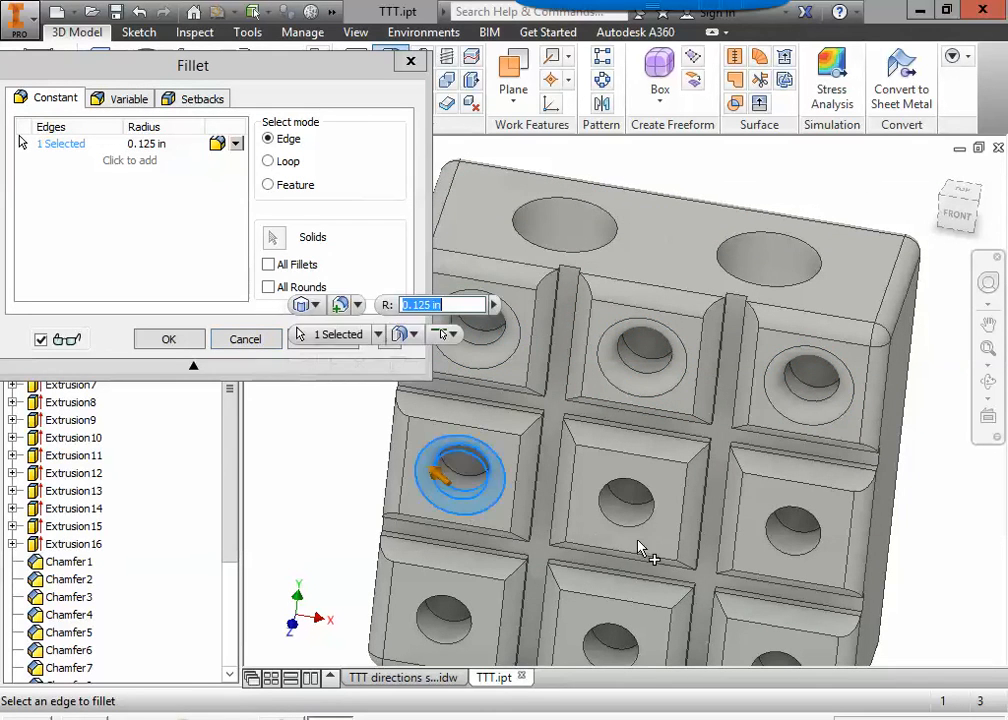
click(645, 546)
click(783, 560)
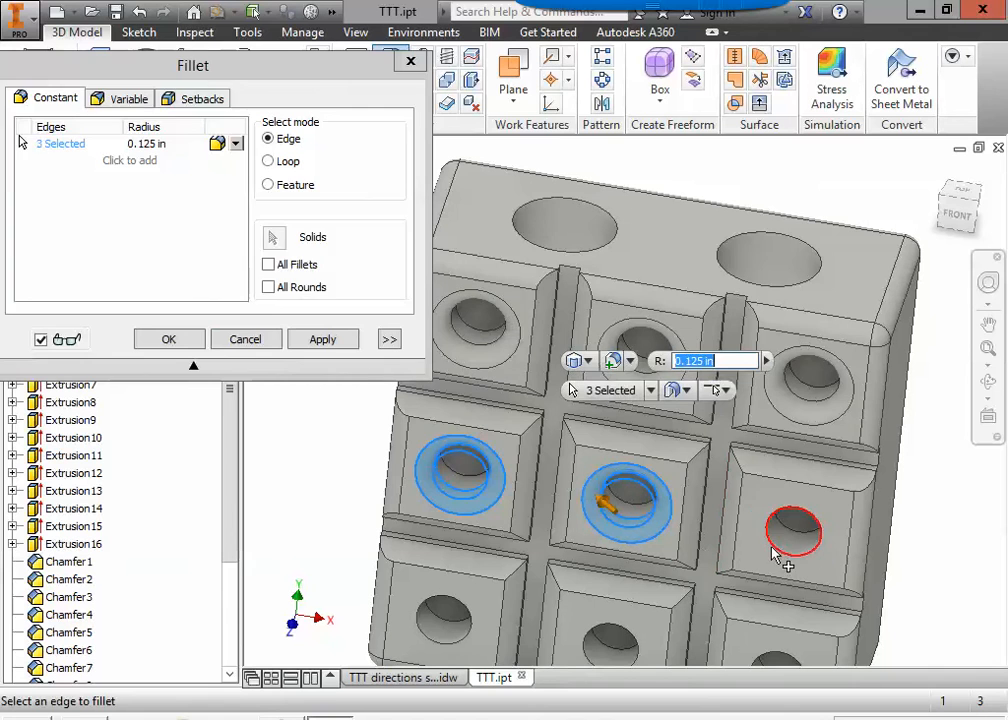
click(318, 340)
Fillet the front hole rims of the three bottom-row blocks with a 0.125 in radius, and return to the home view
click(464, 634)
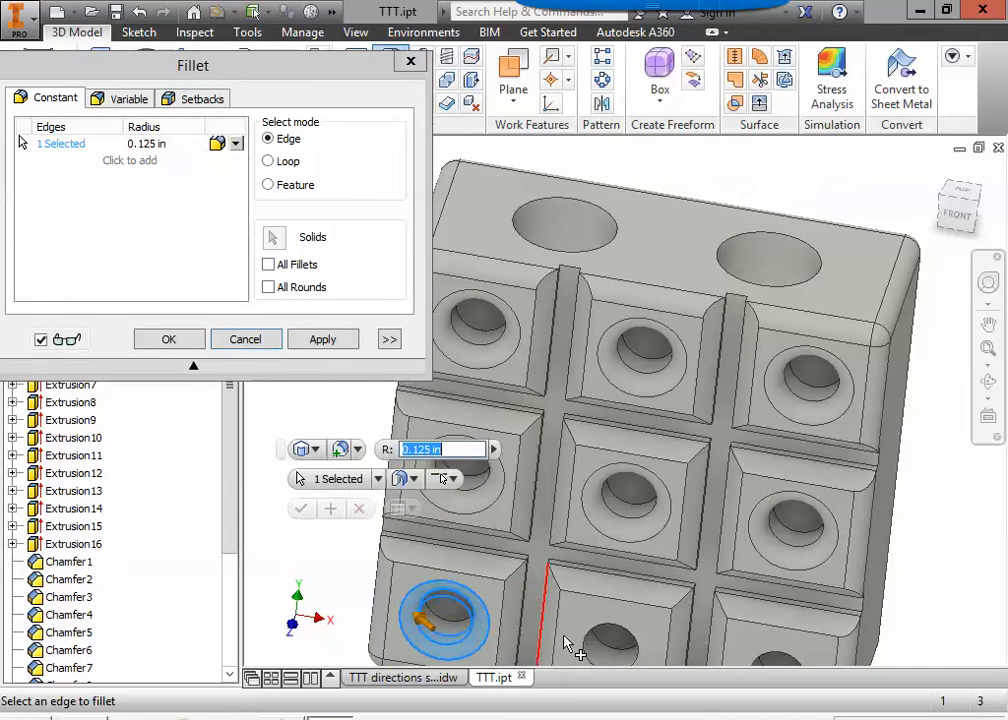
click(614, 632)
middle_drag(637, 637, 557, 502)
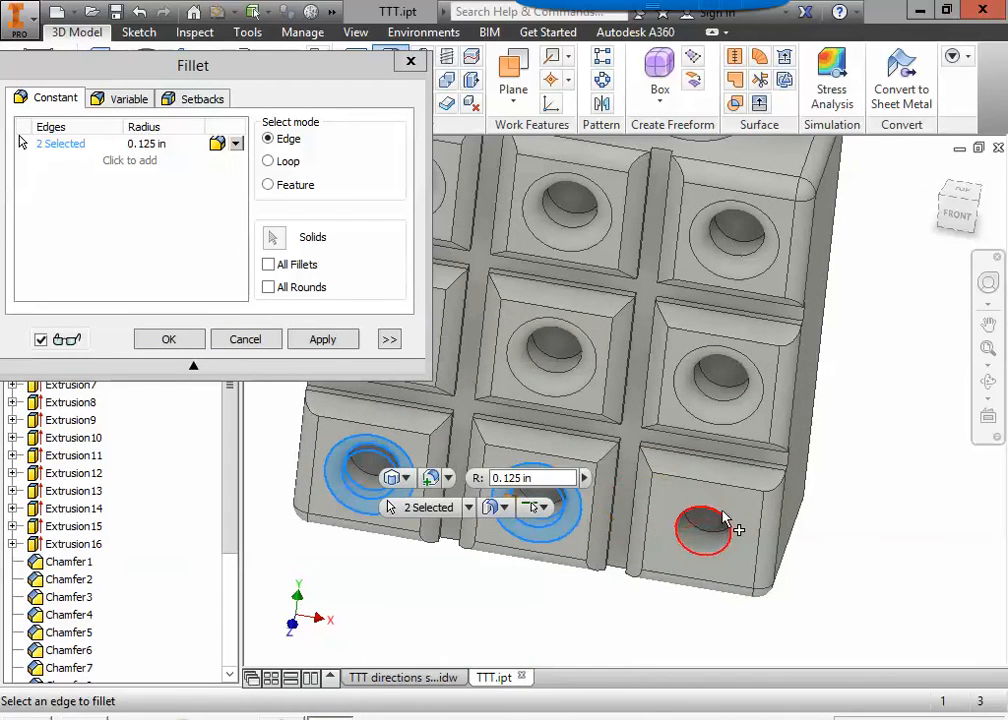
click(726, 524)
click(322, 339)
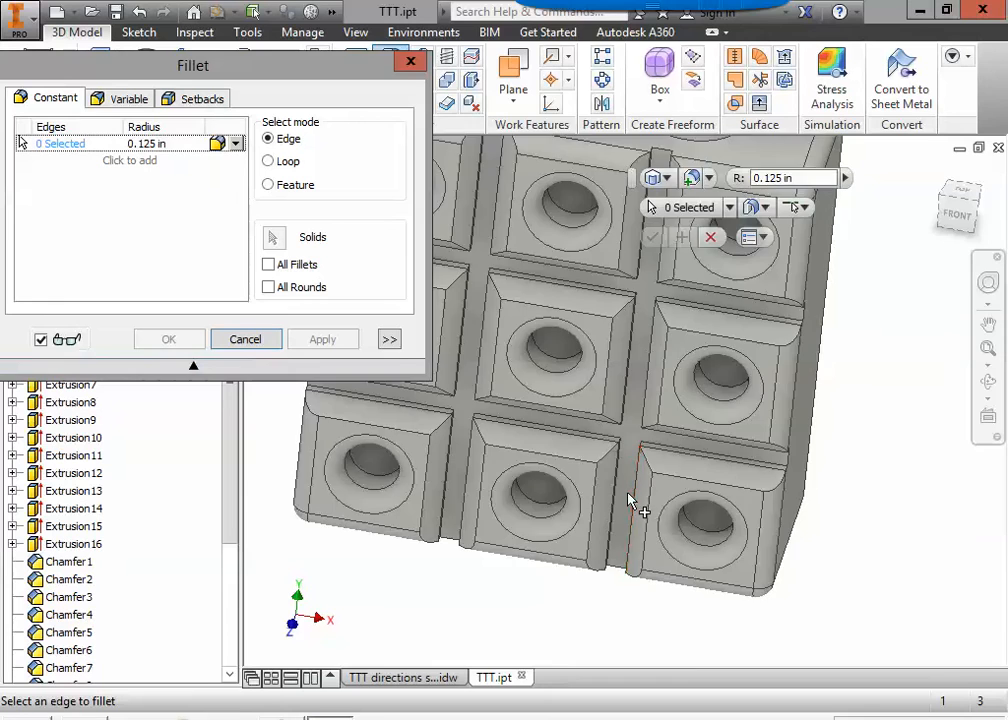
scroll(630, 500, up, 3)
shift+middle_drag(608, 479, 630, 506)
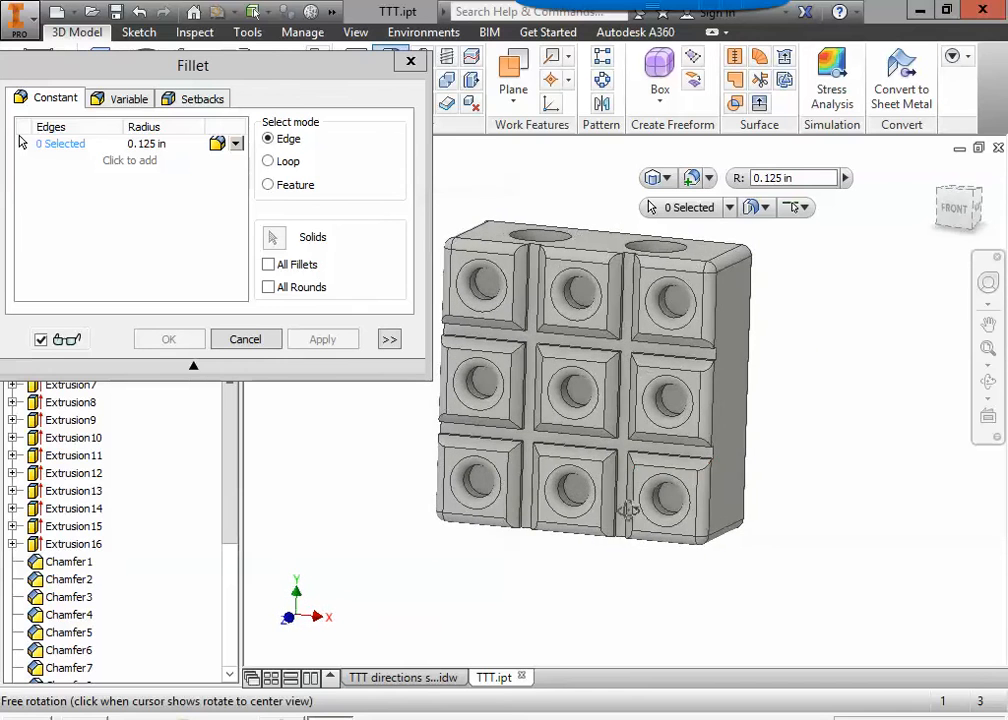
click(244, 340)
scroll(360, 407, down, 2)
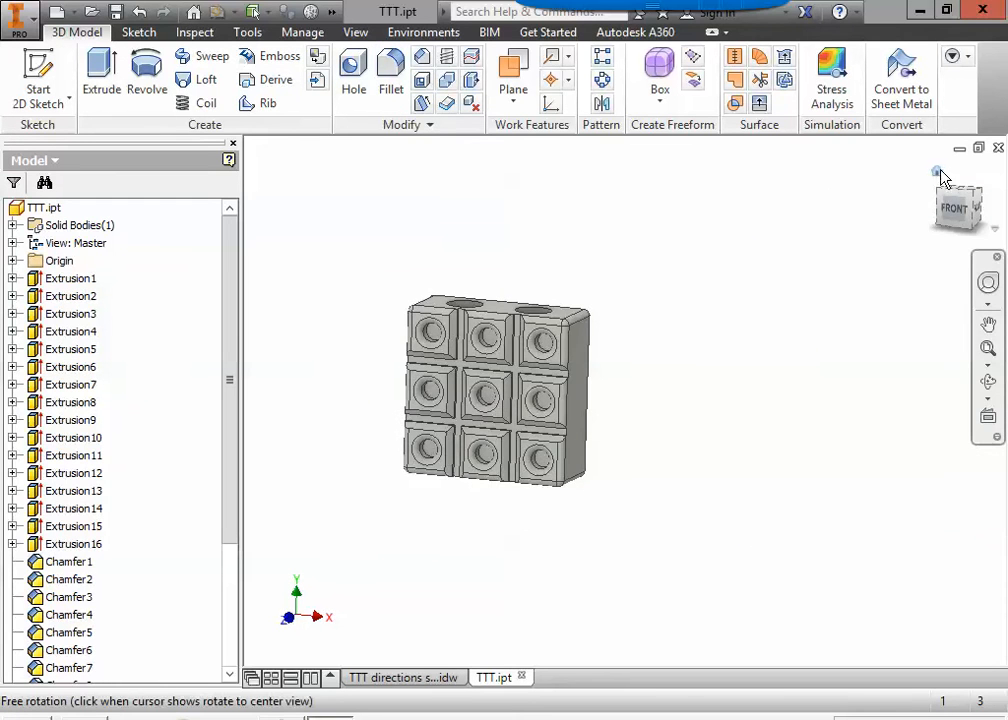
click(937, 174)
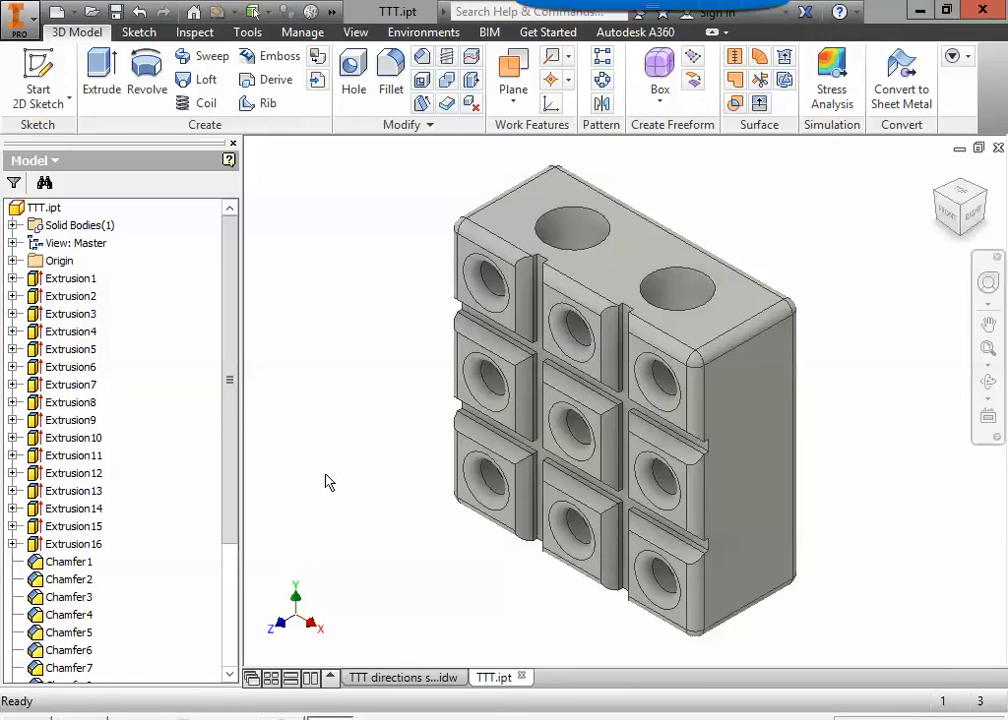
Change the whole part's appearance from the Inventor Material Library to Light Red
click(334, 14)
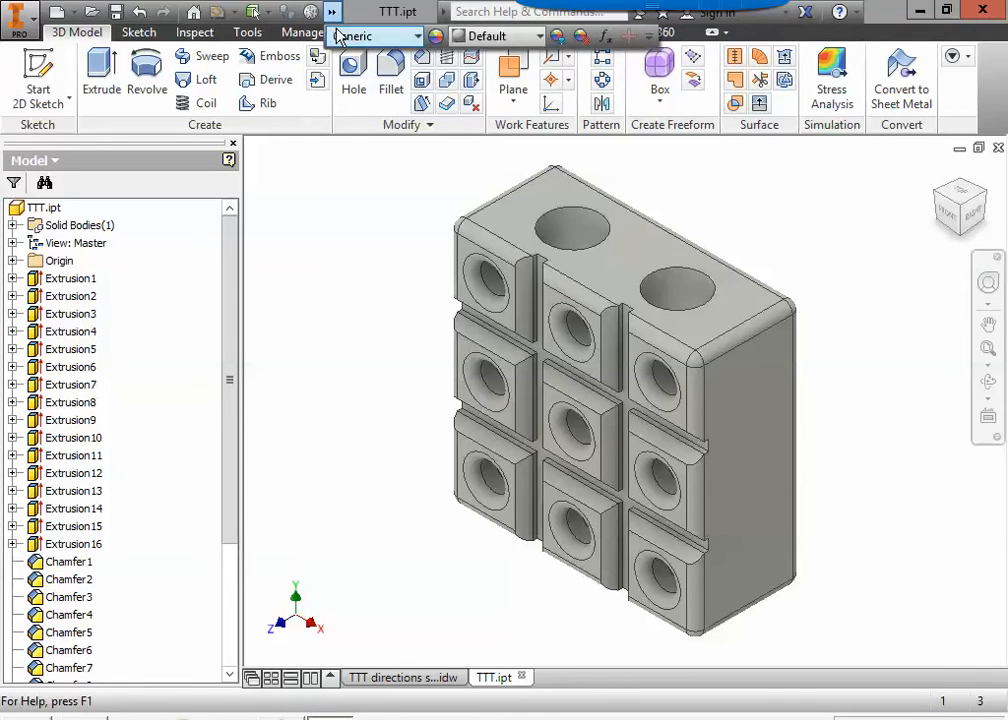
click(534, 40)
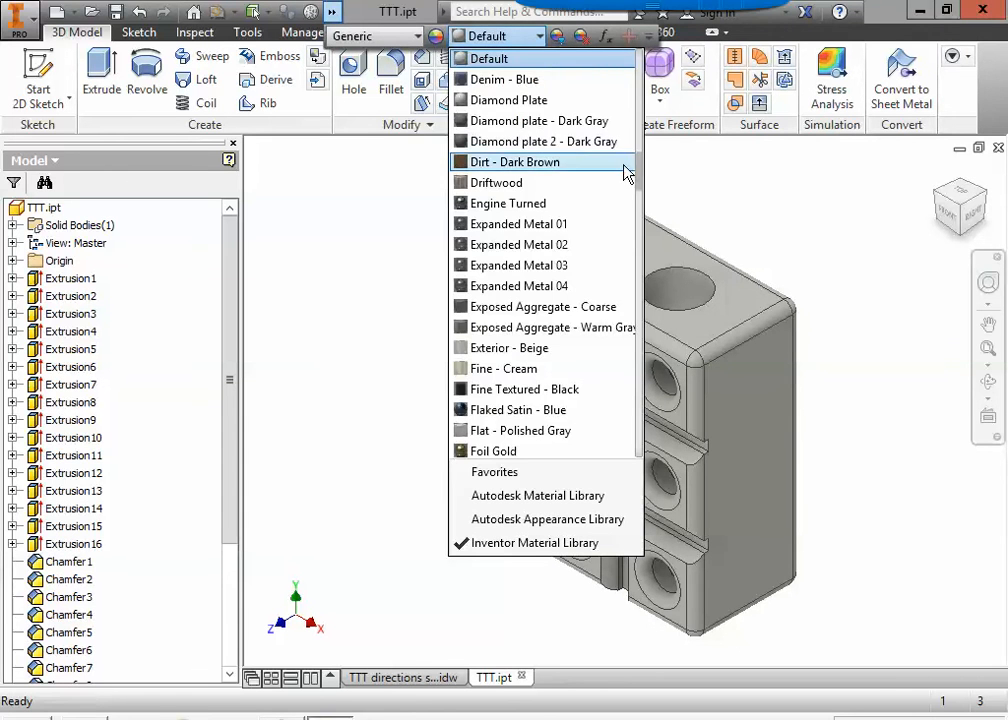
drag(641, 184, 628, 260)
scroll(626, 259, up, 2)
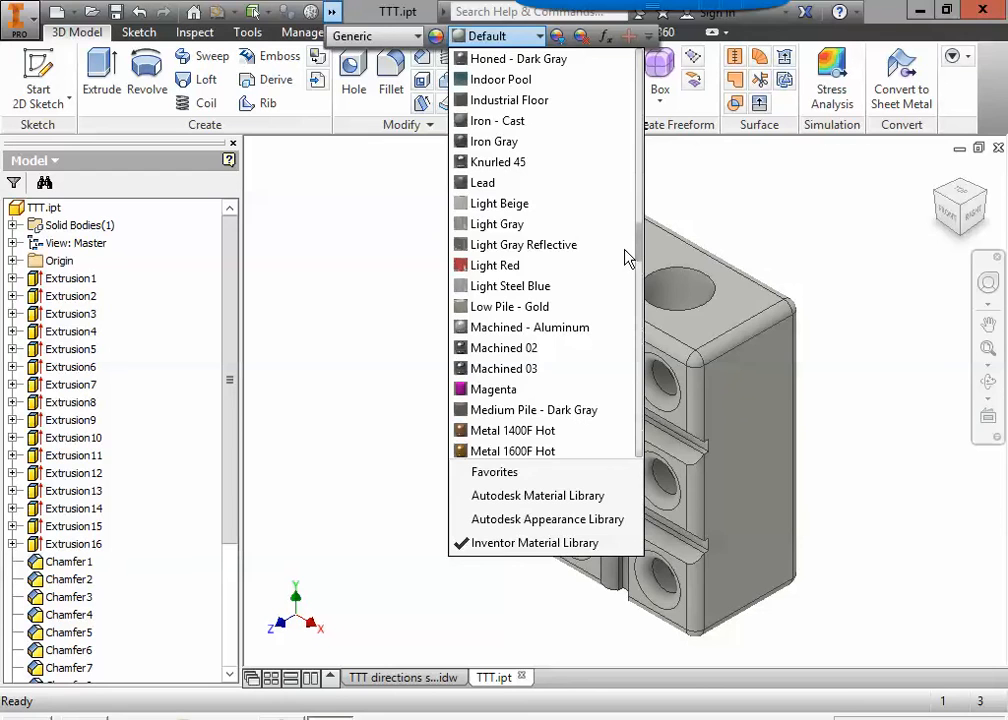
click(566, 274)
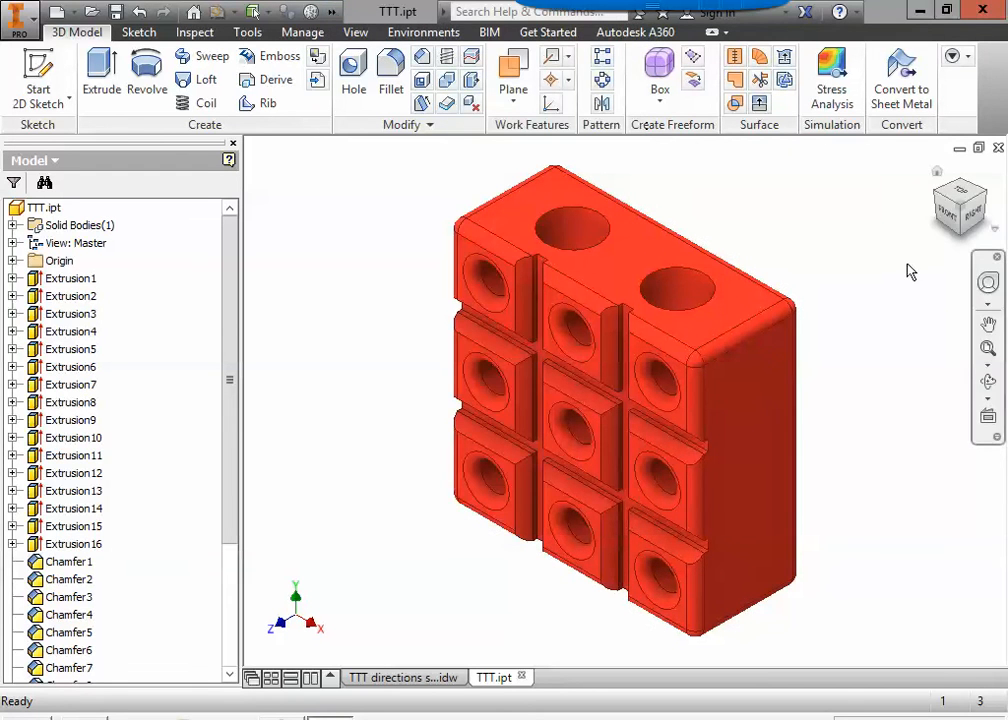
Try the Olive Green appearance on the whole tic-tac-toe part
click(332, 12)
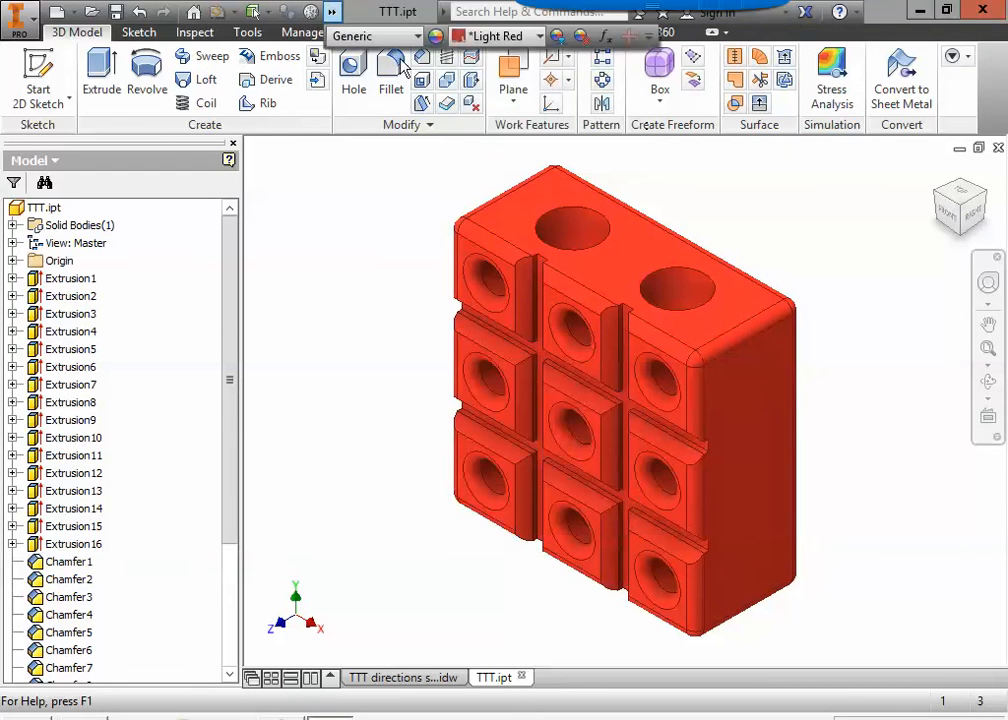
click(540, 37)
drag(641, 269, 641, 291)
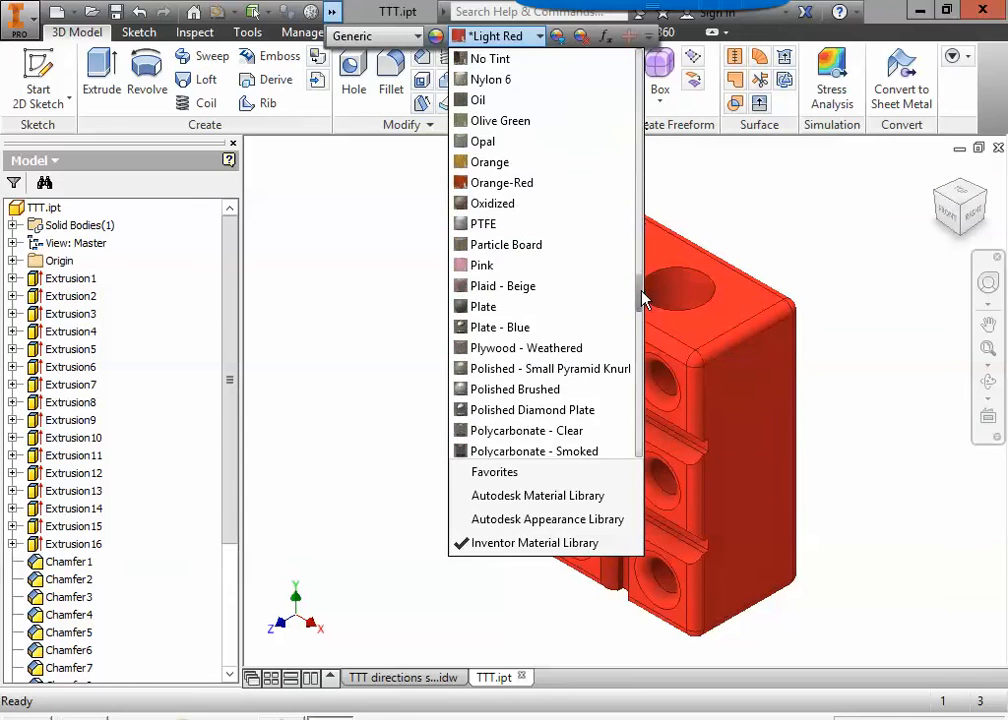
click(506, 122)
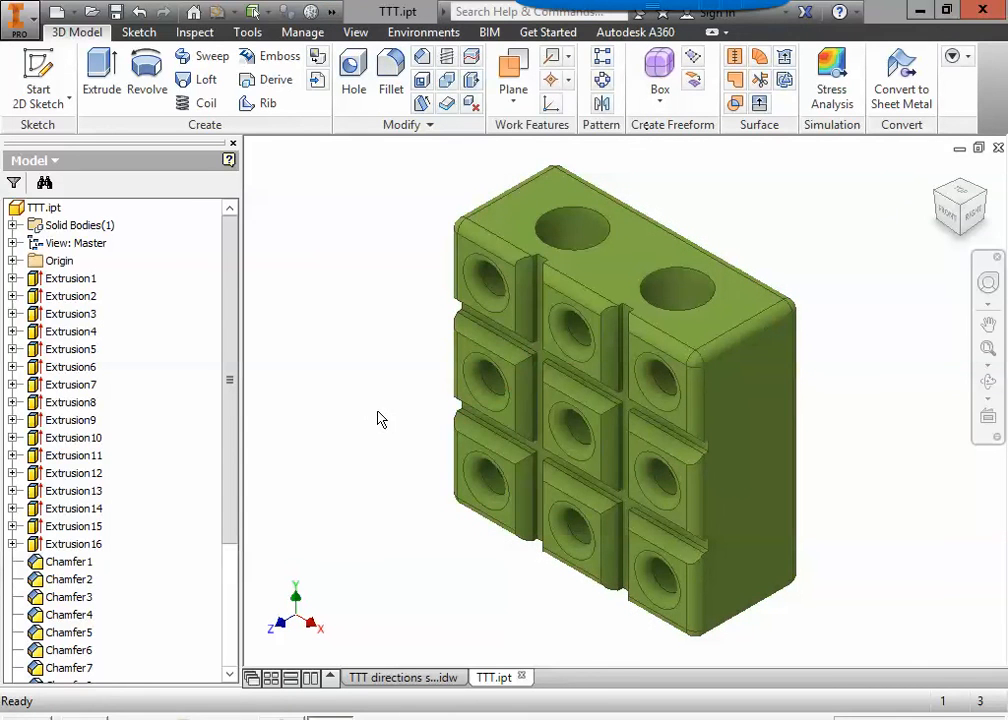
Try the Yellow Pine - Solid Stained wood appearance on the whole part
click(334, 13)
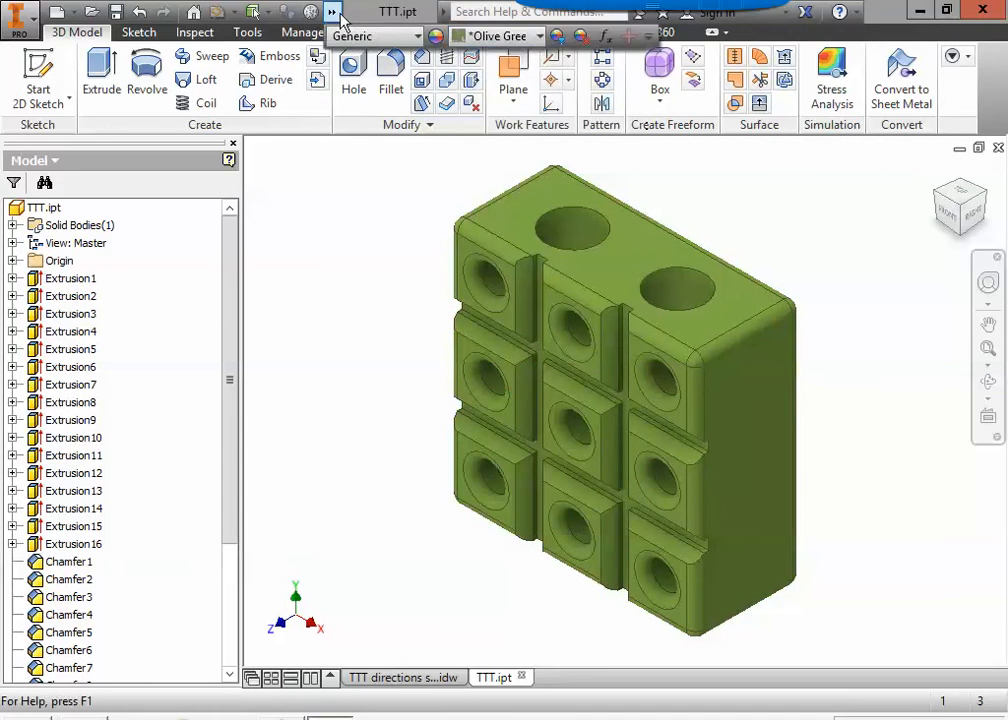
click(539, 39)
mouse_move(639, 292)
mouse_down()
mouse_move(658, 437)
mouse_move(641, 287)
mouse_move(655, 355)
mouse_move(657, 443)
mouse_up()
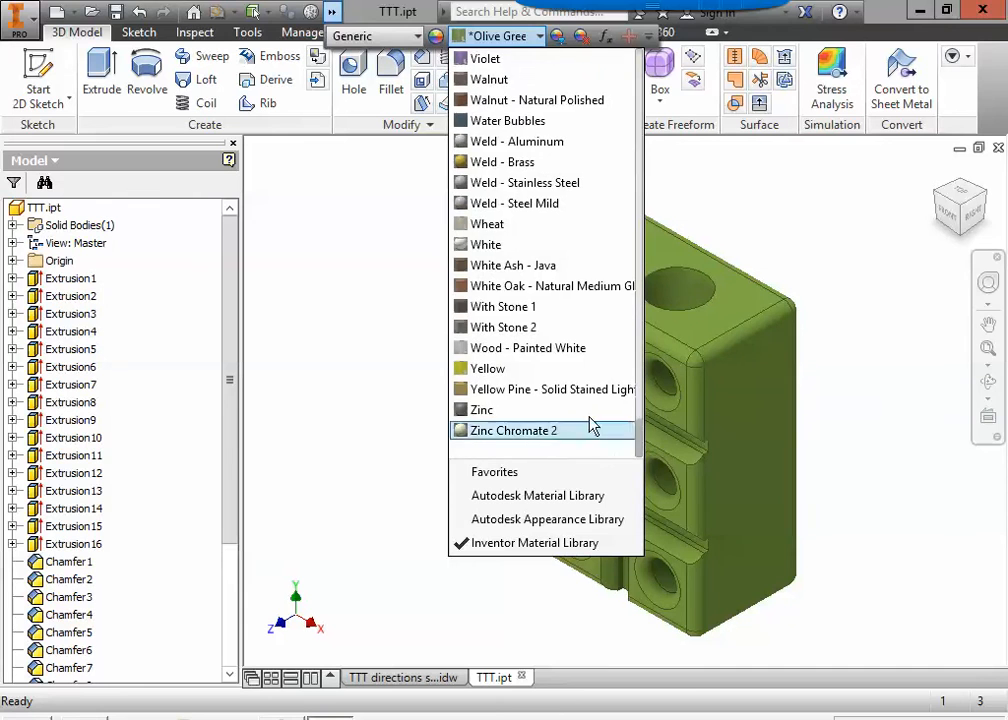
click(541, 392)
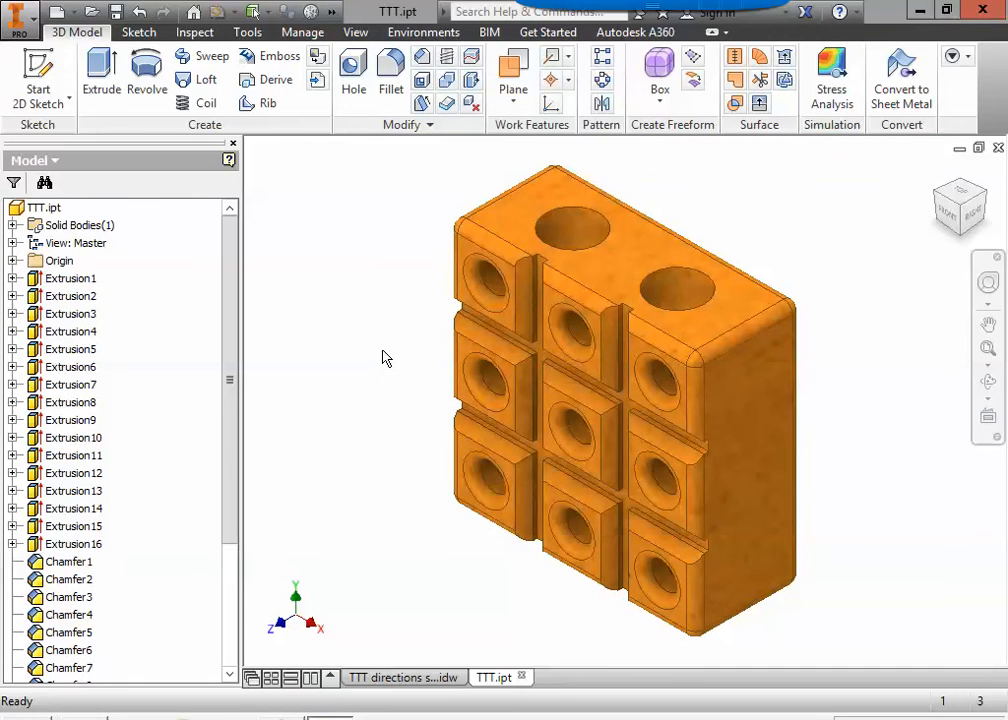
Try the Walnut - Natural Polished wood appearance on the whole part
click(336, 16)
click(538, 36)
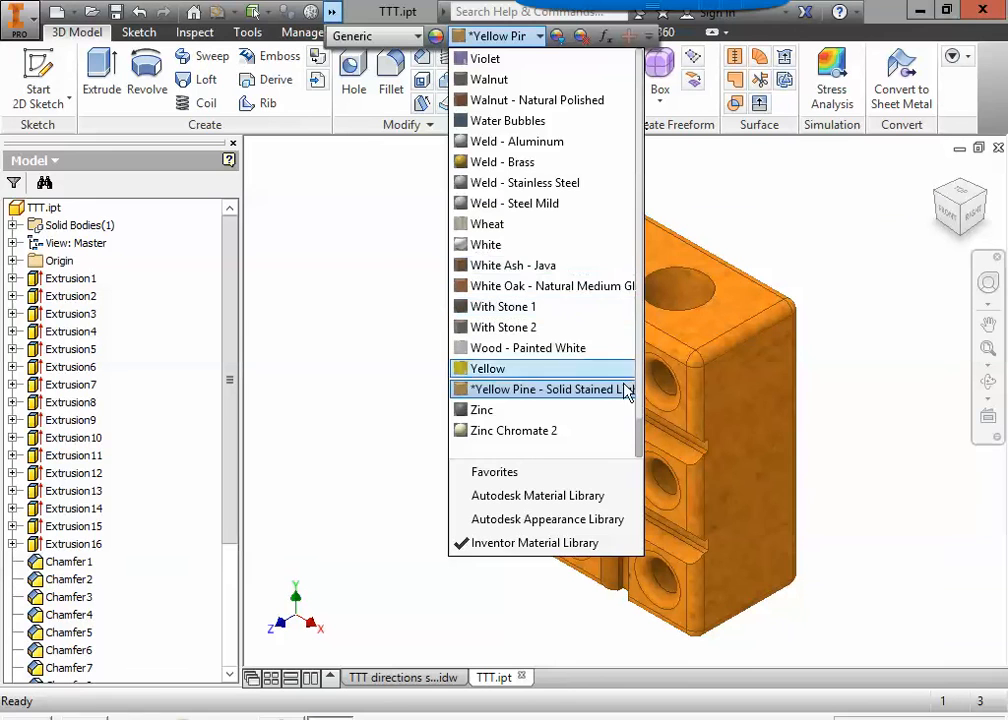
scroll(628, 390, up, 3)
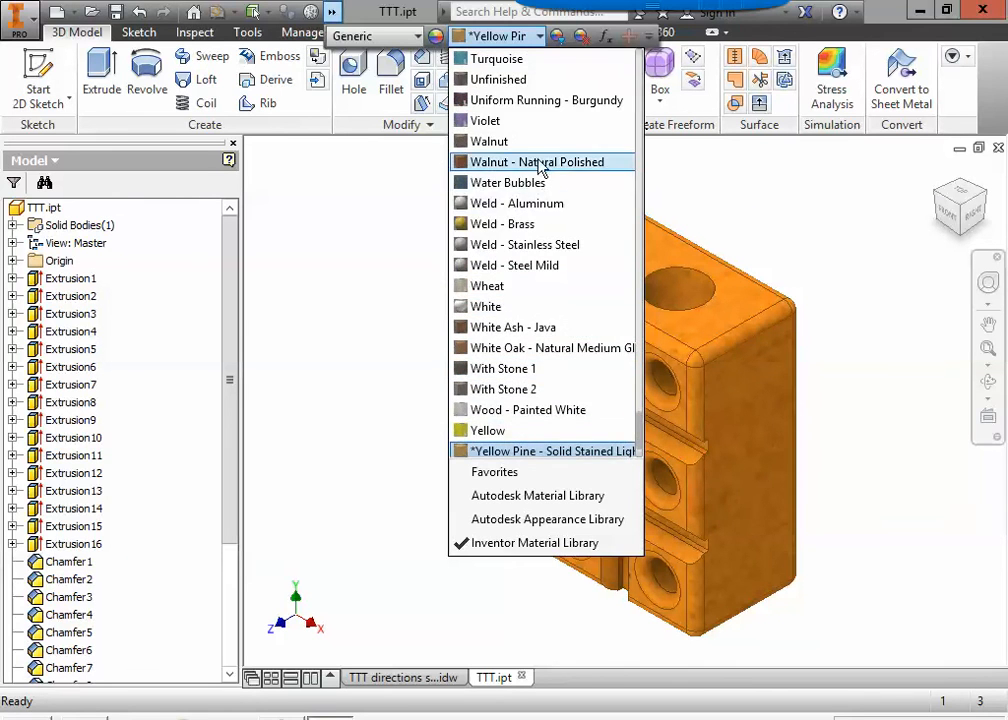
click(540, 164)
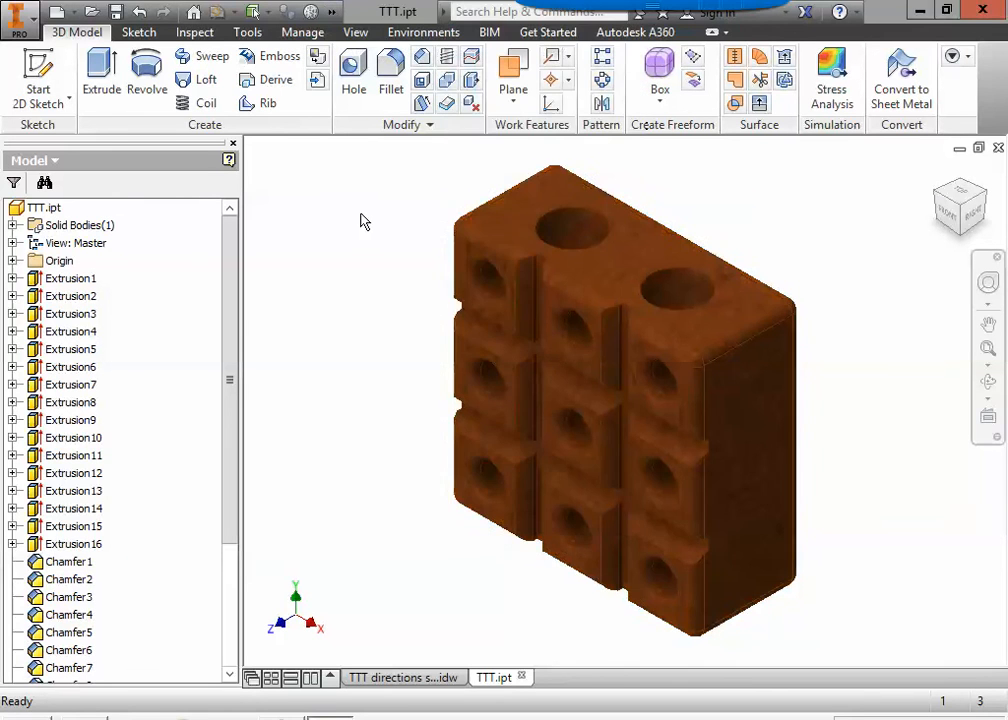
Apply the White Oak - Natural Medium wood appearance to the whole part, inspect the grain up close, and return to the home view
click(338, 14)
click(541, 37)
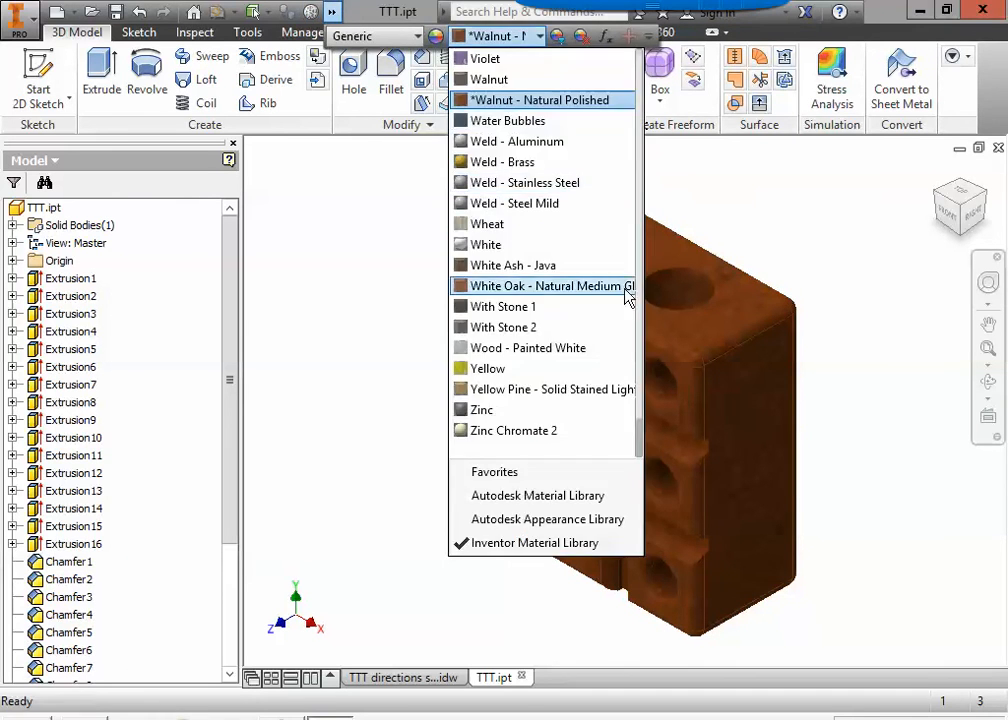
click(539, 287)
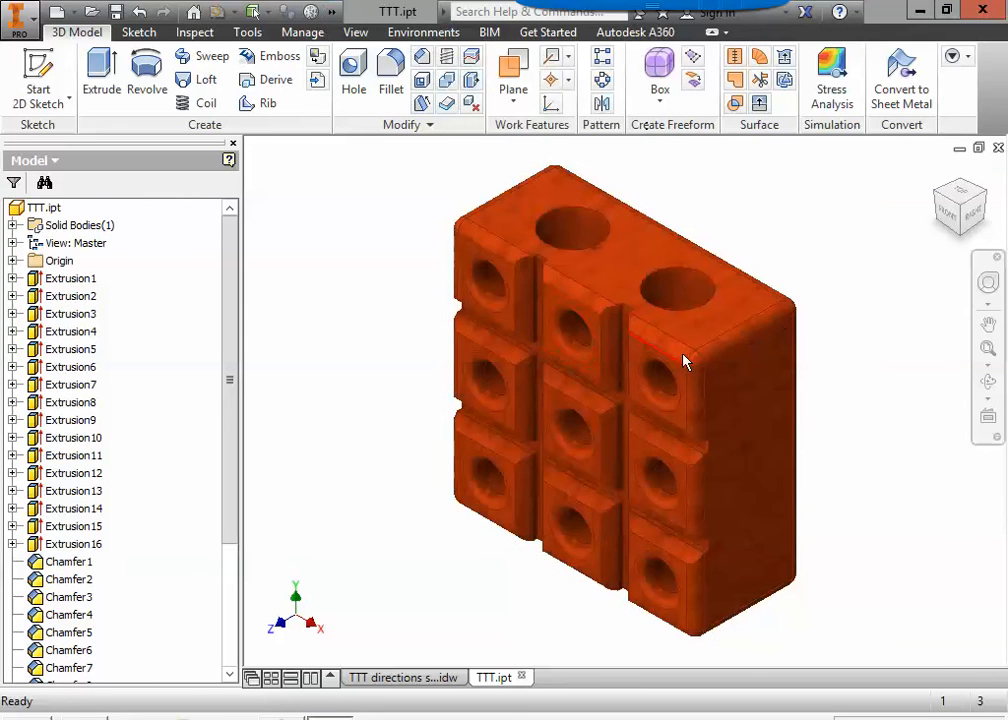
scroll(745, 420, up, 5)
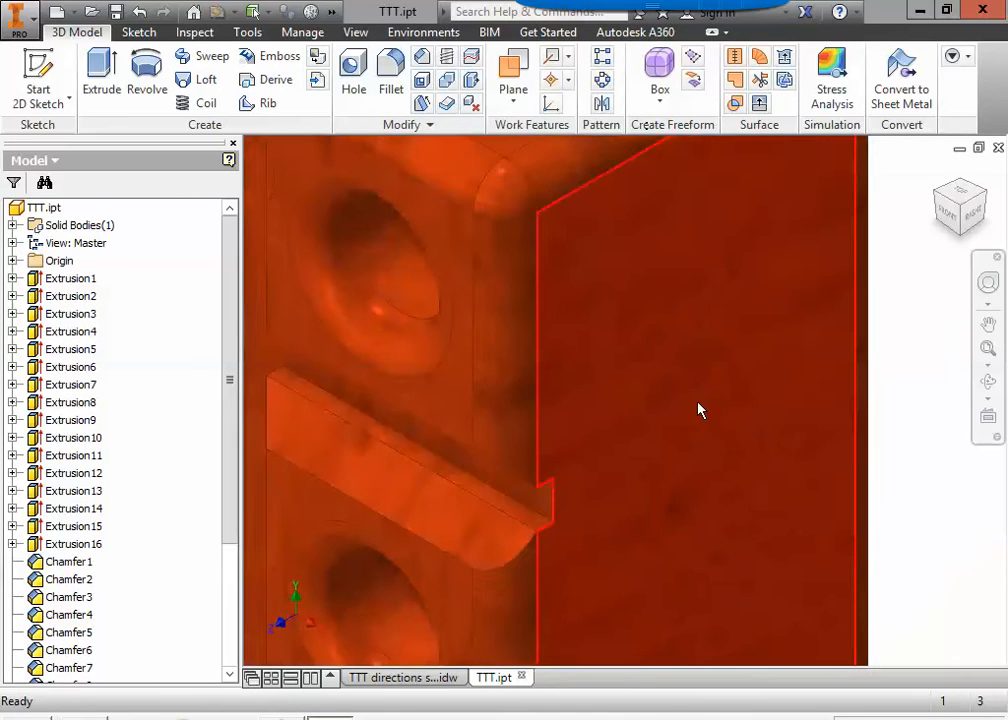
scroll(672, 362, down, 5)
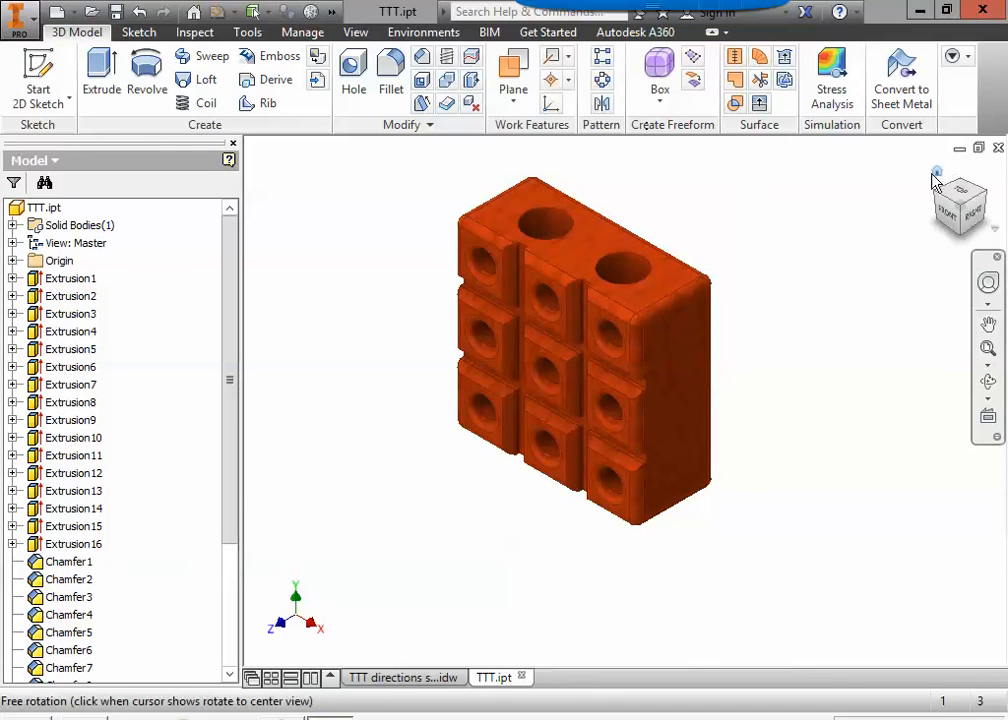
click(936, 172)
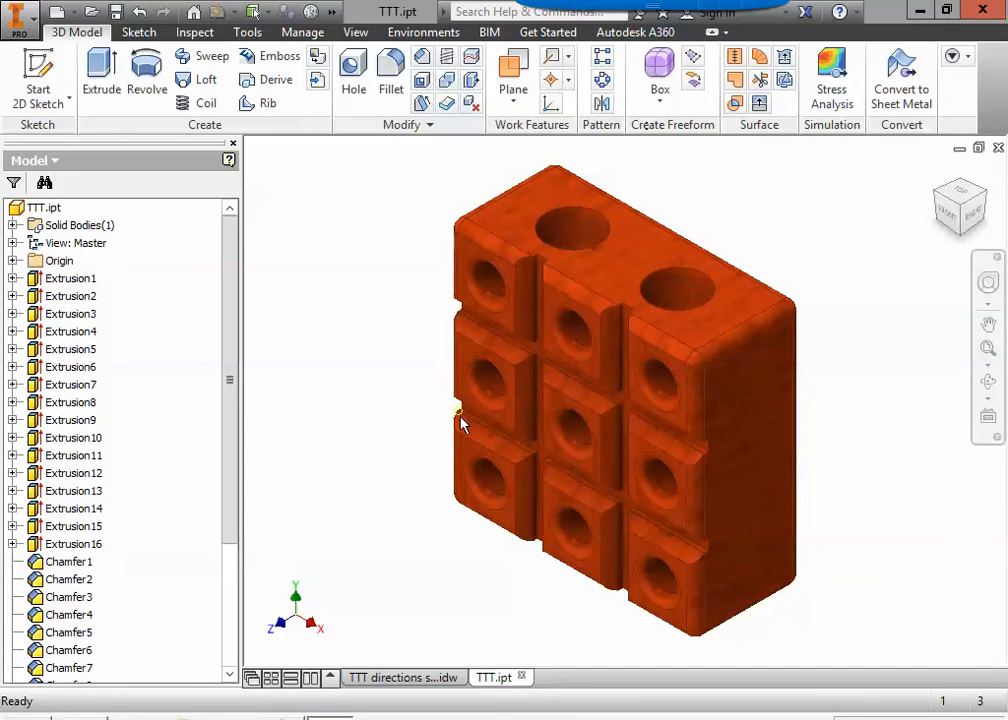
mouse_move(461, 423)
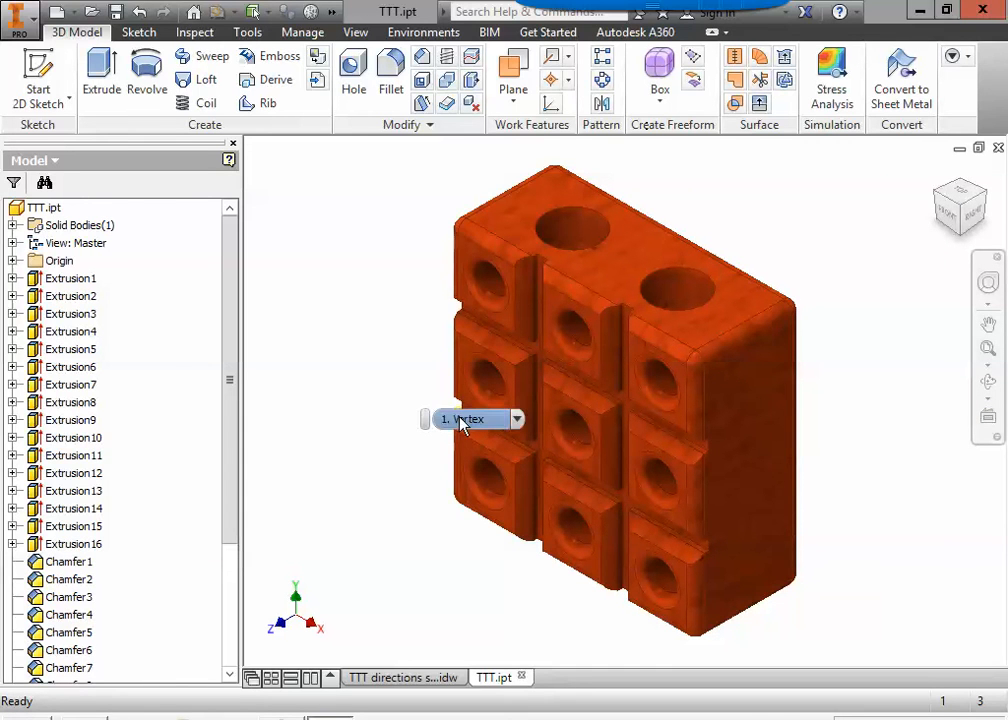